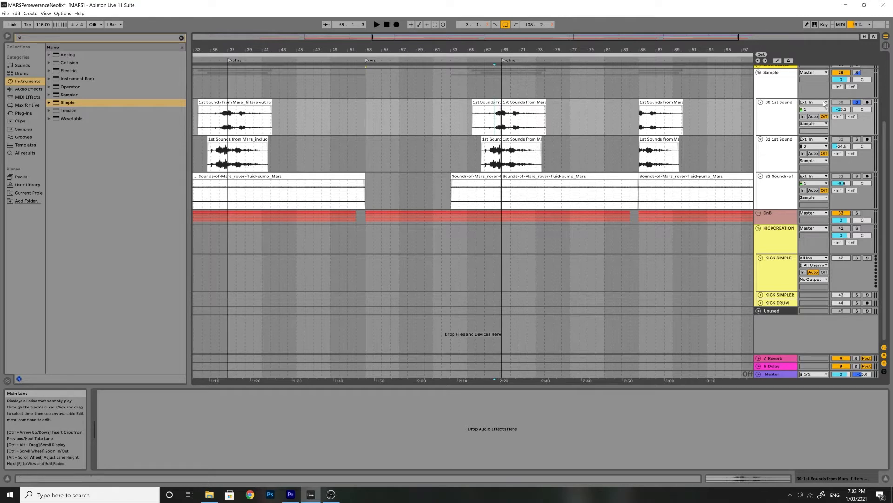
Set track 30's volume to -16 dB and briefly play back the arrangement
left_click_drag(842, 109, 842, 112)
key("space")
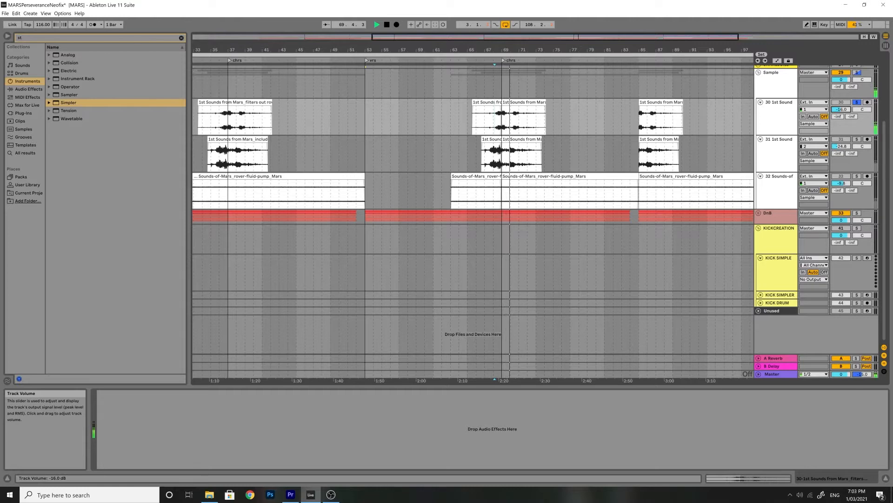
key("space")
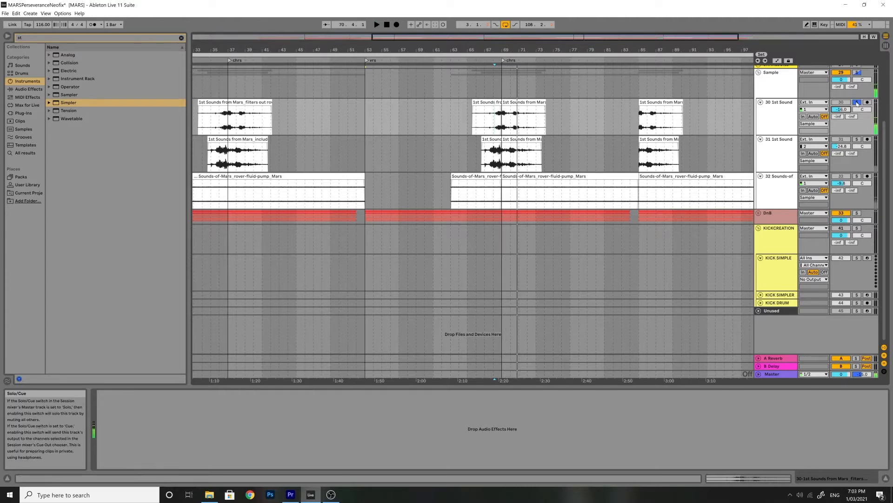
Load a Simpler instrument onto the KICK SIMPLE track
left_click(775, 264)
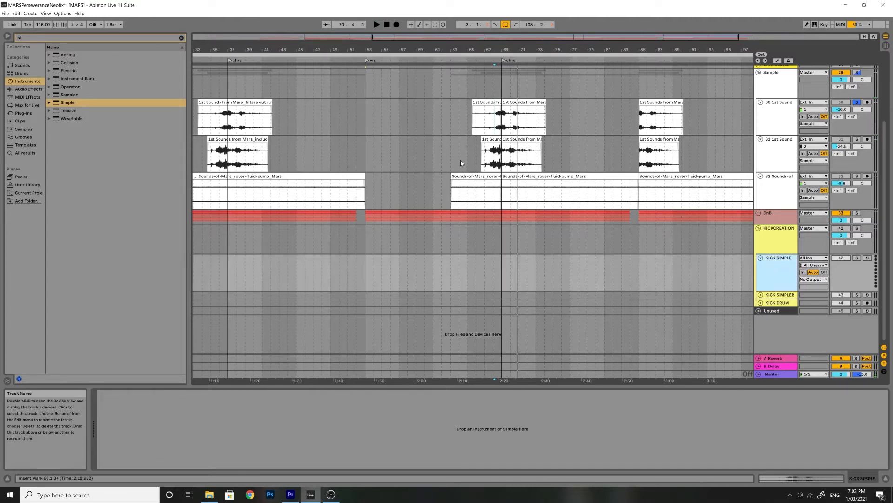
left_click_drag(68, 103, 789, 272)
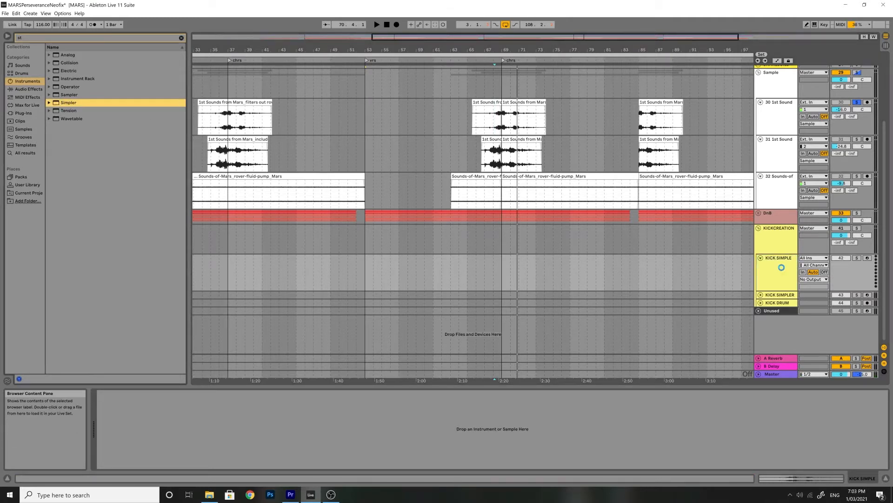
left_click_drag(781, 267, 783, 271)
Cut two short time selections out of the 1st Sounds clip on track 30 near 2:20
left_click_drag(494, 123, 500, 132)
key("Delete")
left_click_drag(510, 123, 516, 126)
key("Delete")
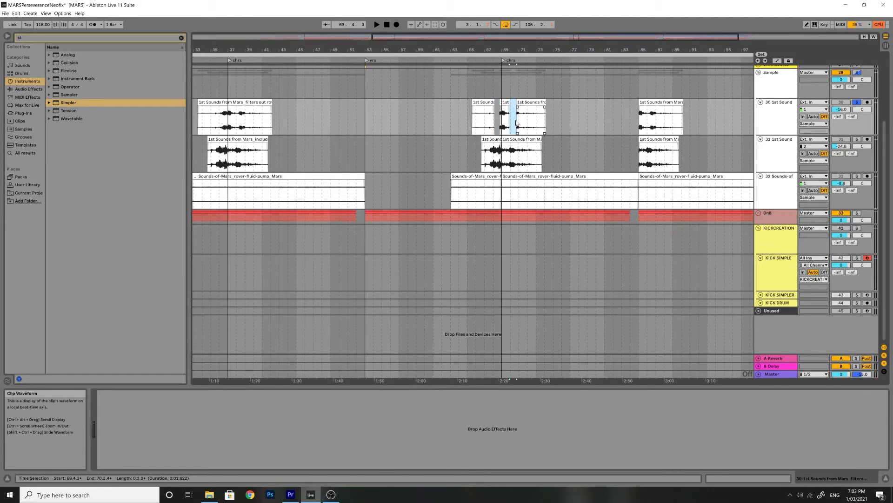
Load the isolated slice from track 30 into the KICK SIMPLE Simpler and zoom in on its waveform's start
left_click(771, 263)
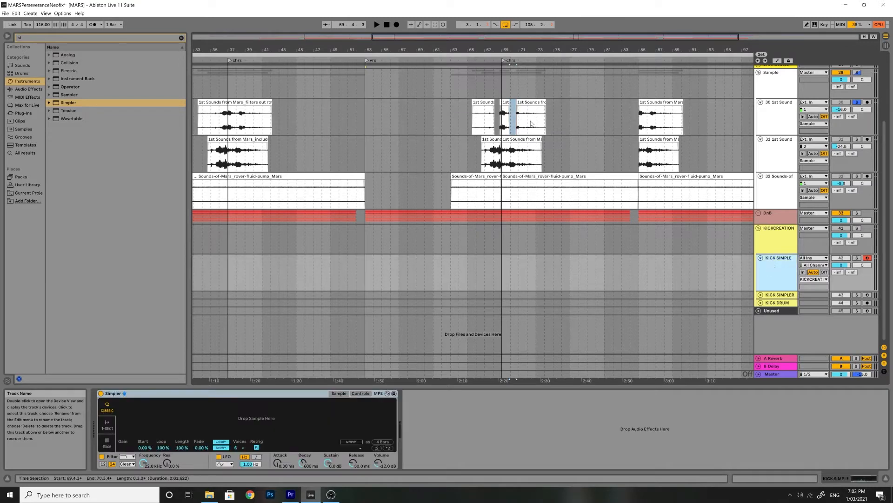
left_click_drag(500, 132, 289, 415)
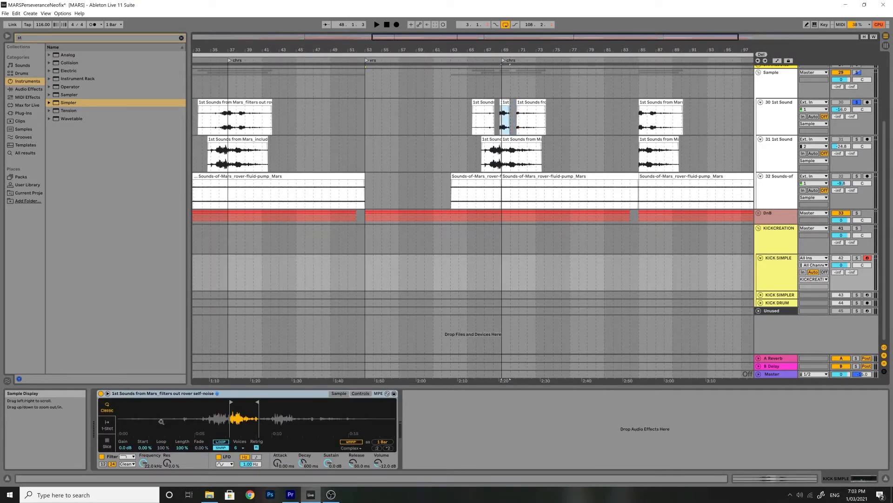
left_click_drag(246, 400, 267, 402)
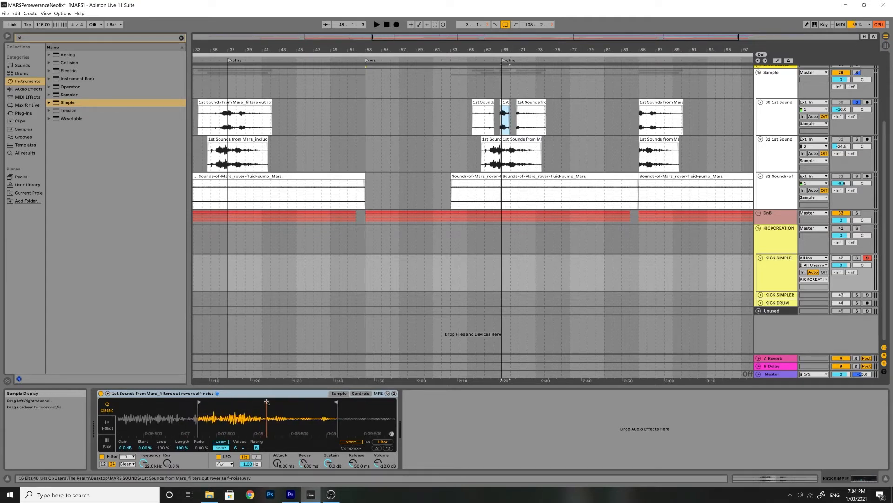
mouse_move(336, 402)
left_mouse_down()
mouse_move(237, 403)
mouse_move(259, 406)
left_mouse_up()
left_click_drag(200, 403, 269, 402)
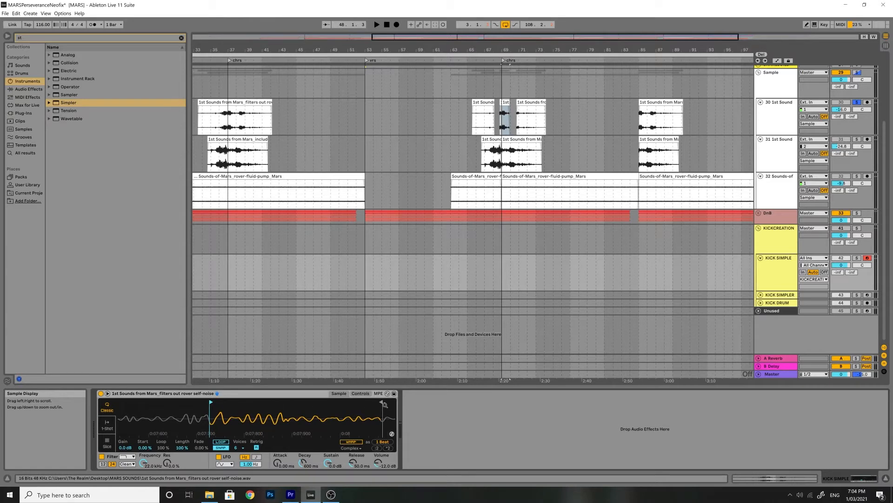
mouse_move(382, 402)
left_mouse_down()
mouse_move(232, 406)
mouse_move(249, 409)
mouse_move(214, 402)
left_mouse_up()
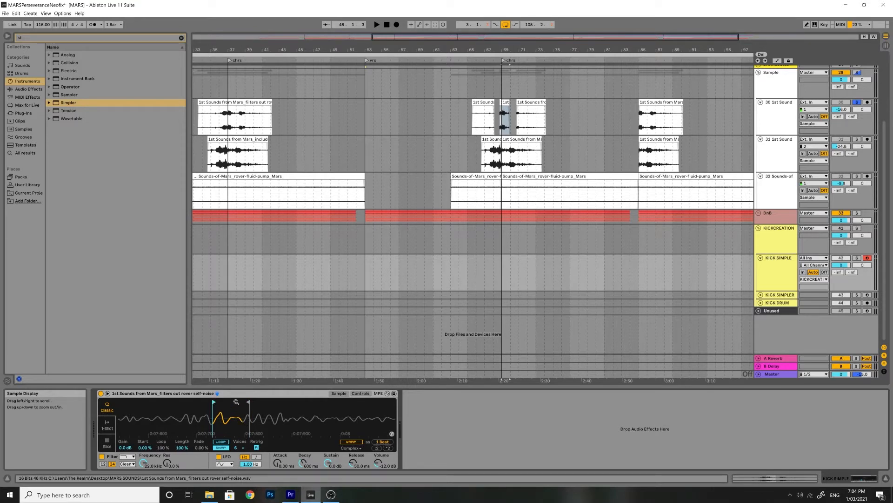
Solo the KICKCREATION group
left_click(391, 343)
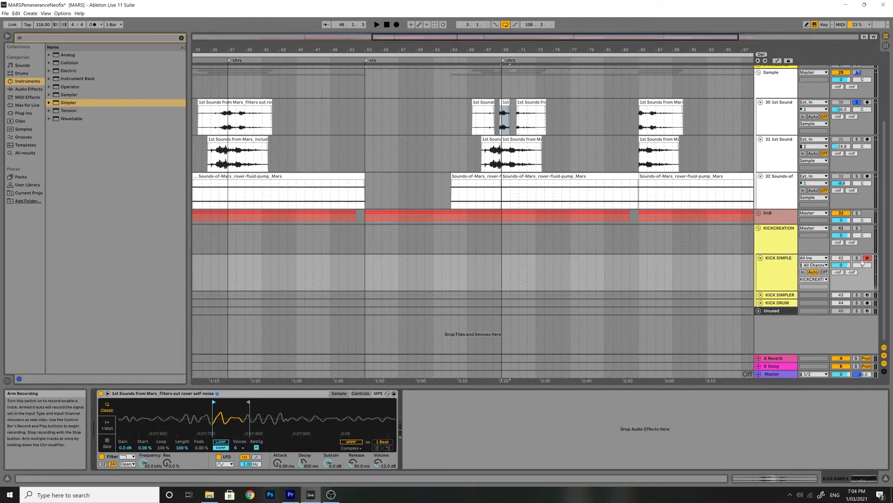
left_click(857, 228)
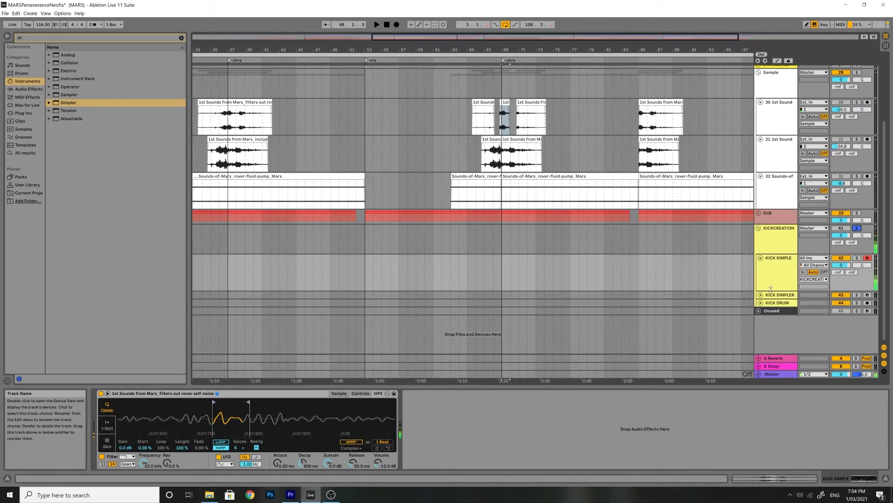
Move the Simpler sample's start and end markers around the first transient
left_click_drag(248, 402, 197, 402)
left_click_drag(254, 402, 304, 402)
left_click_drag(196, 402, 272, 402)
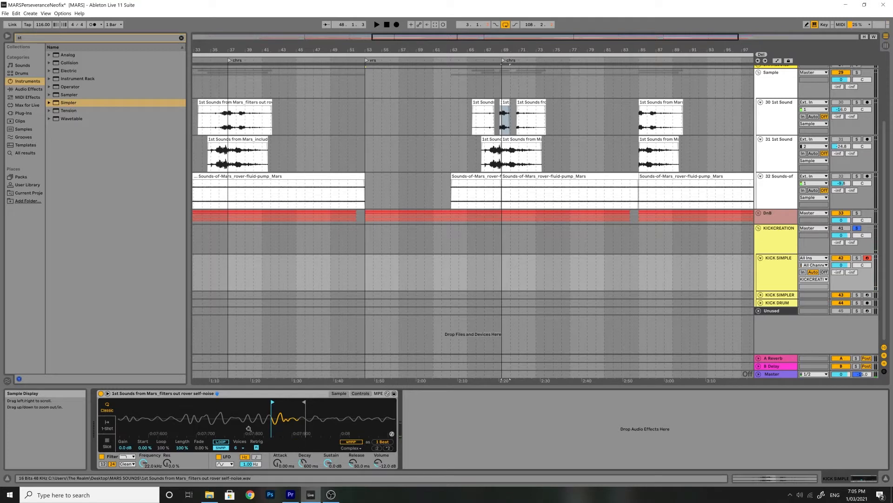
Open Simpler's controls and lower the filter frequency to about 1.8 kHz
left_click(356, 394)
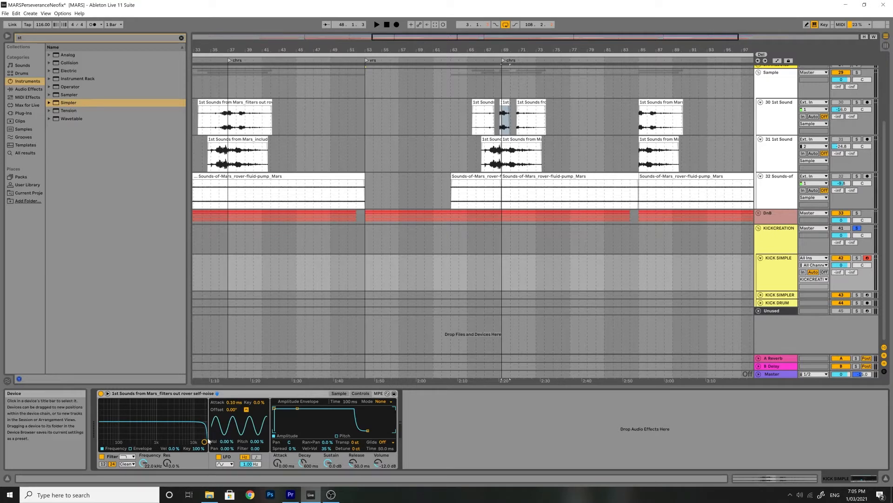
left_click_drag(204, 441, 165, 424)
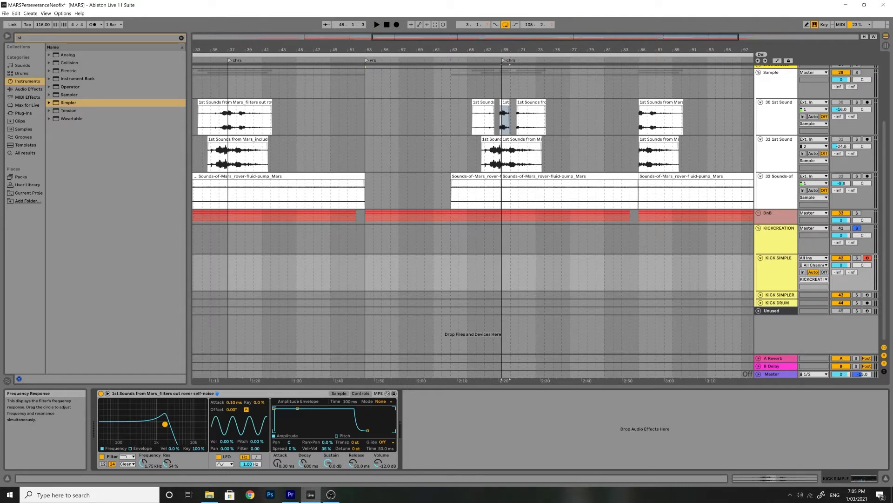
left_click_drag(164, 423, 164, 427)
key("a")
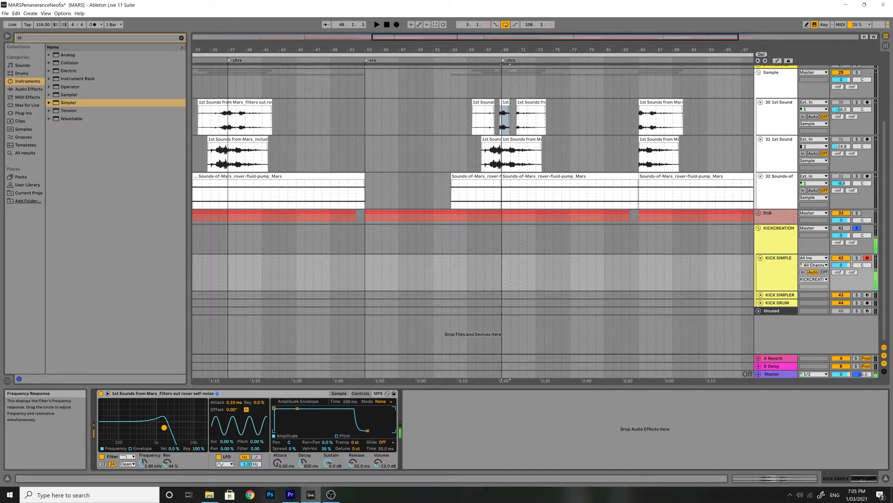
left_click_drag(164, 427, 169, 422)
Delete the KICK SIMPLE track
key("Delete")
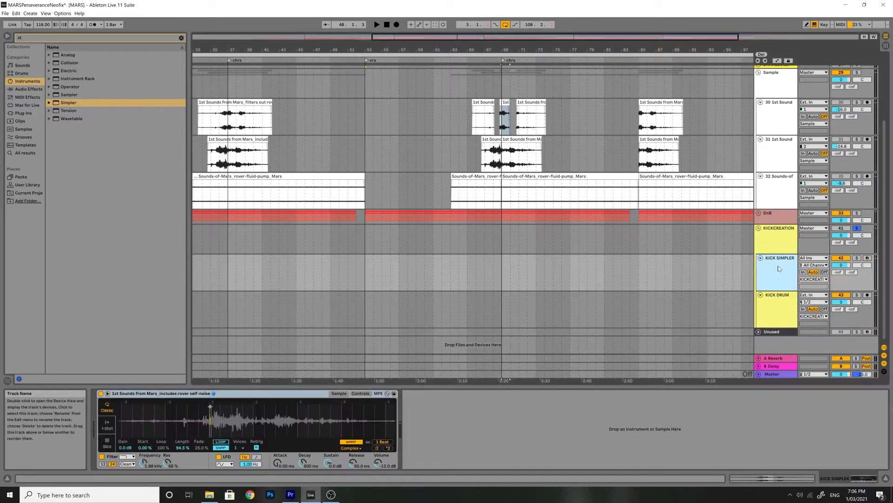
Arm the KICK SIMPLER track for recording
scroll(218, 413, "up", 10)
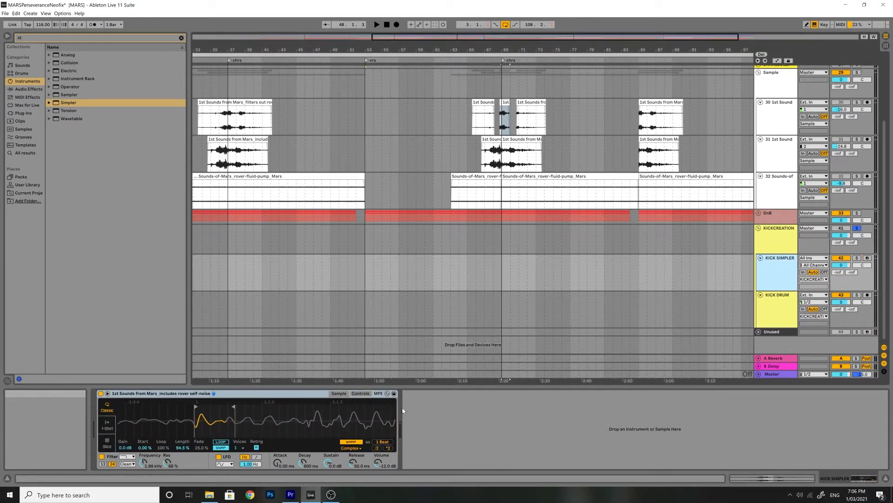
left_click(868, 258)
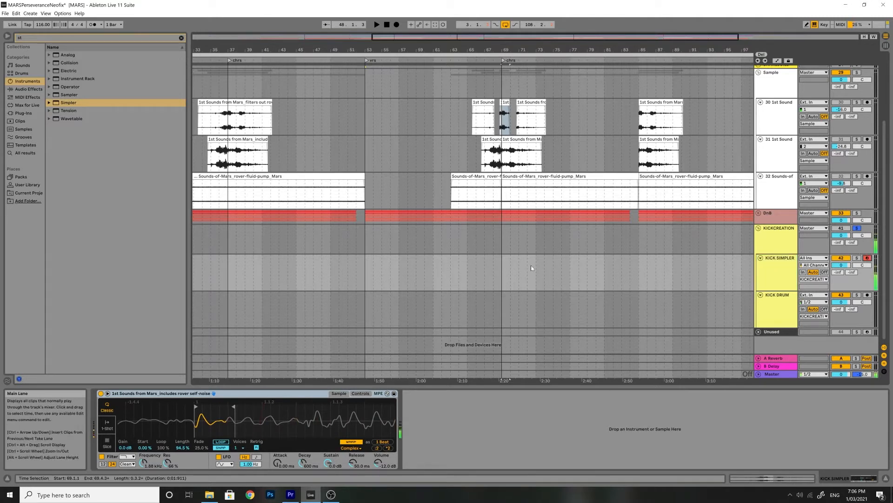
left_click_drag(176, 416, 177, 433)
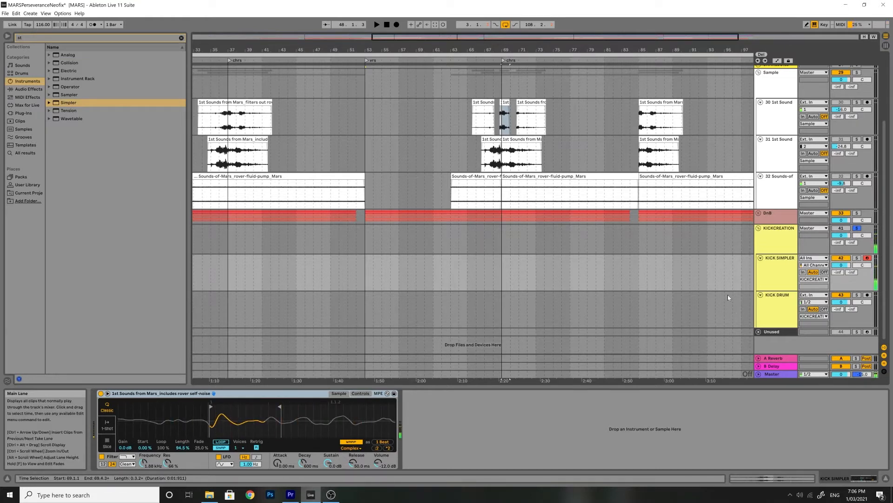
Paste EQ Eight and the MannyM Distortion plug-in into the KICK SIMPLER device chain and inspect the distortion's interface
right_click(488, 420)
left_click(497, 424)
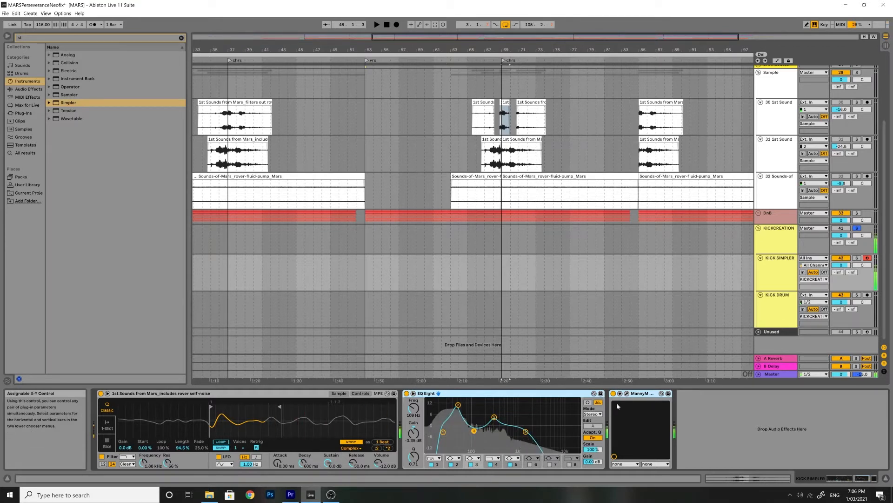
left_click(626, 394)
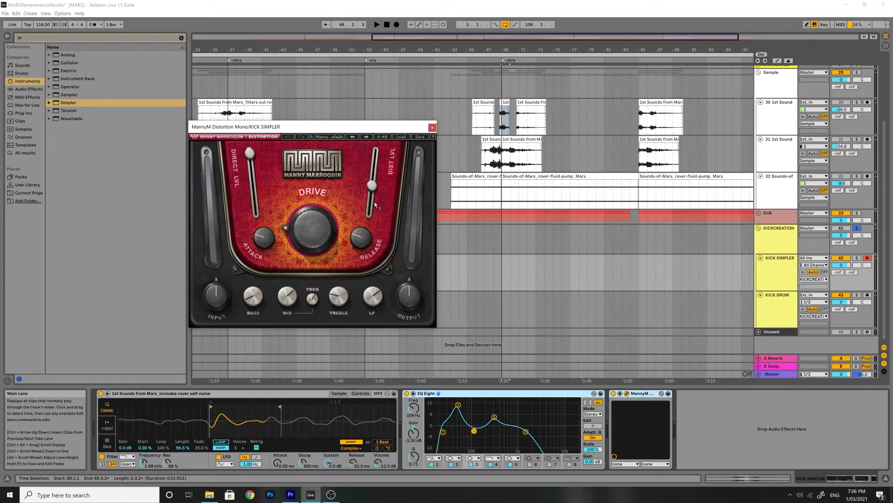
mouse_move(372, 185)
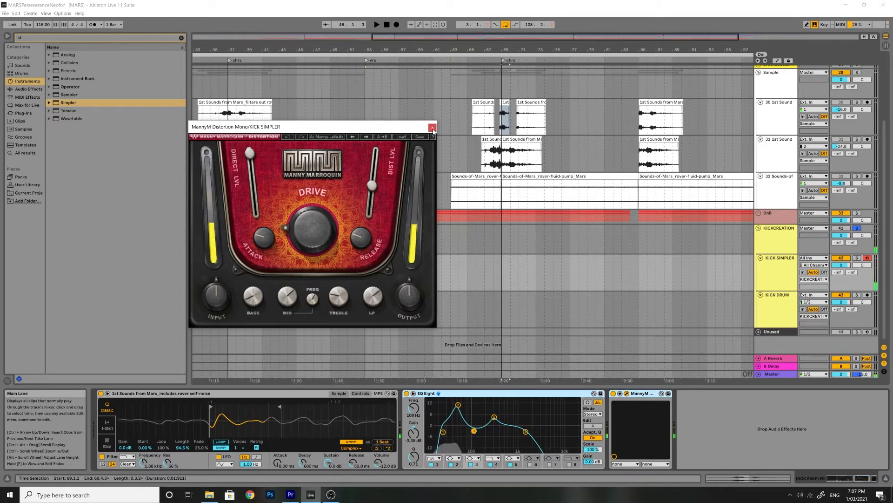
left_click(432, 128)
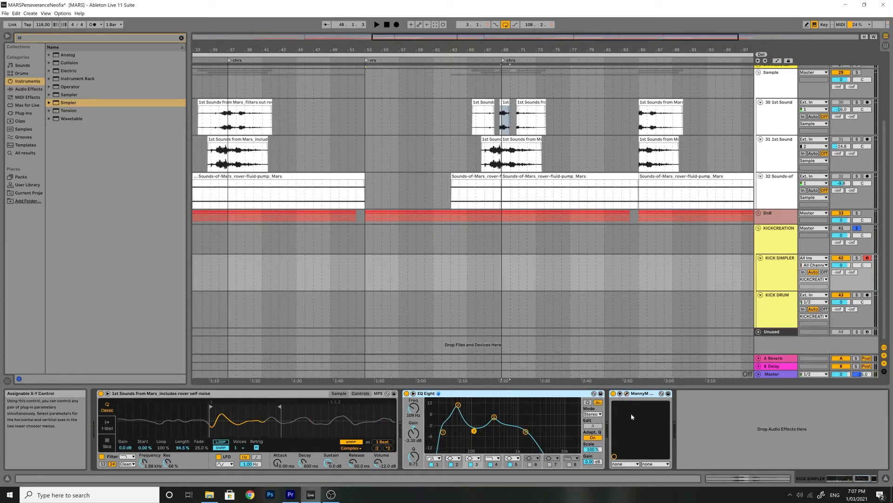
Record a short kick MIDI clip on the KICK SIMPLER track around 2:15 and lengthen its D1 note
left_click(781, 270)
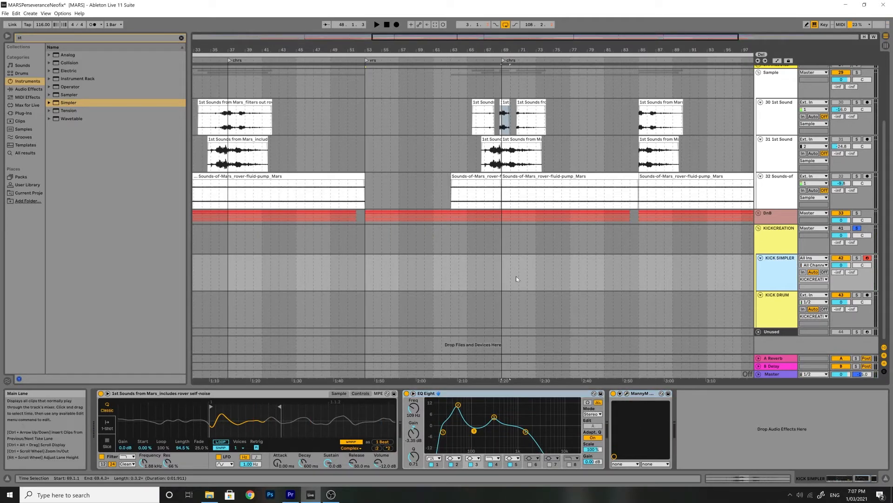
left_click(472, 263)
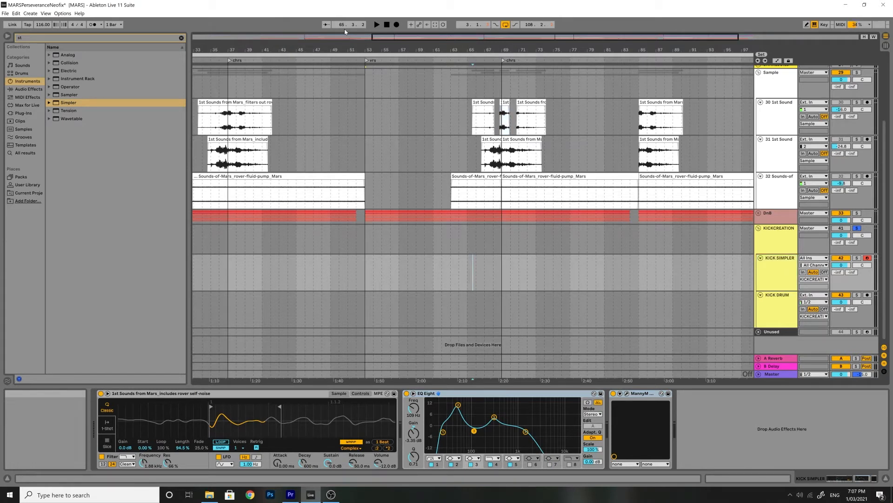
left_click(377, 24)
left_click(397, 24)
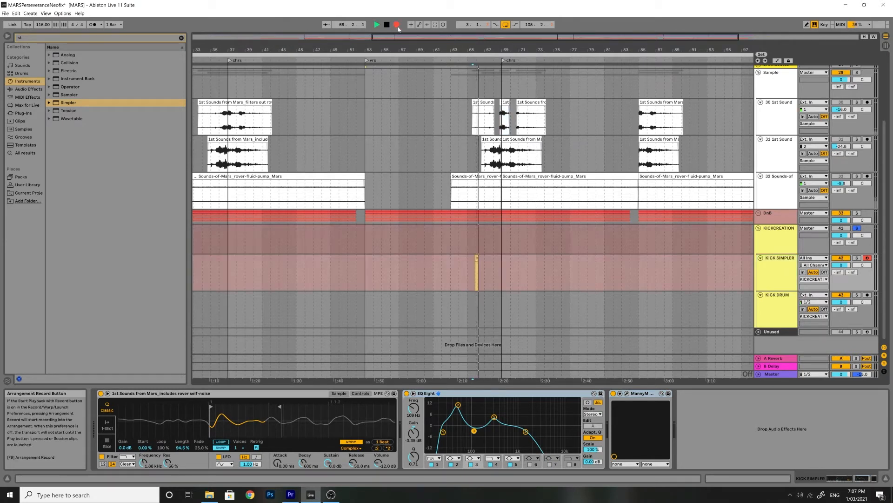
key("space")
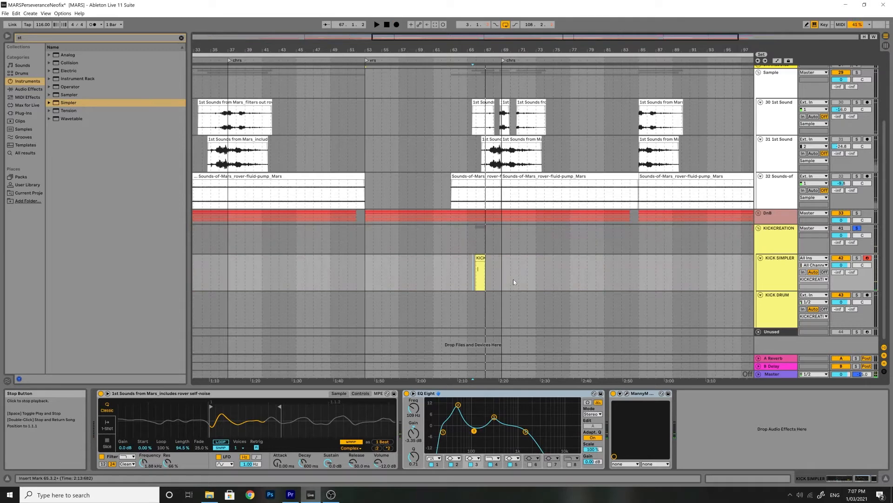
left_click(480, 258)
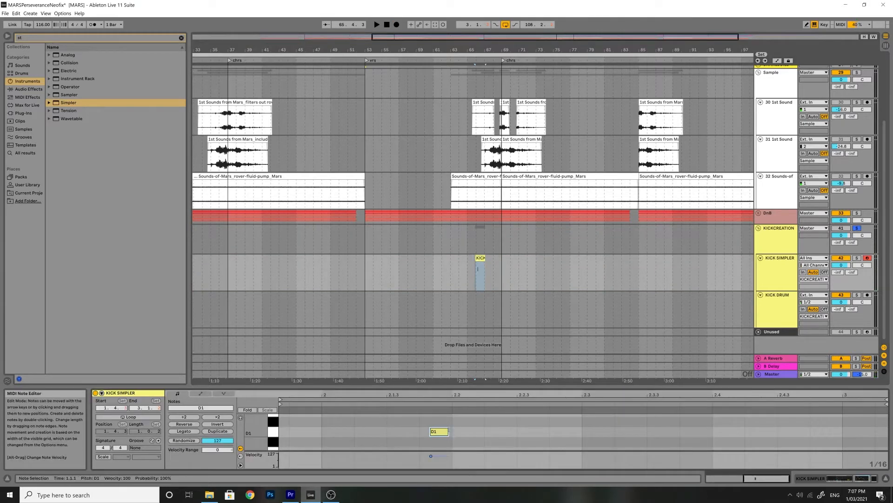
left_click_drag(449, 432, 549, 433)
Freeze and flatten the KICK SIMPLER track to audio
right_click(781, 261)
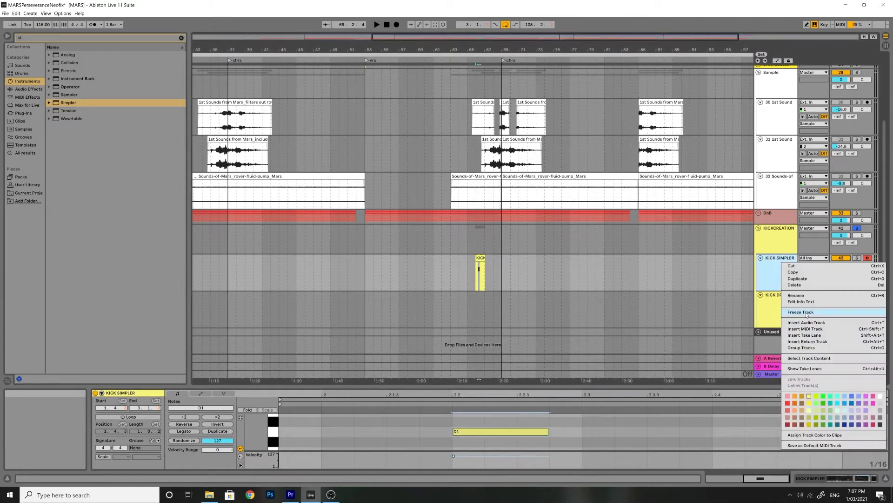
left_click(799, 311)
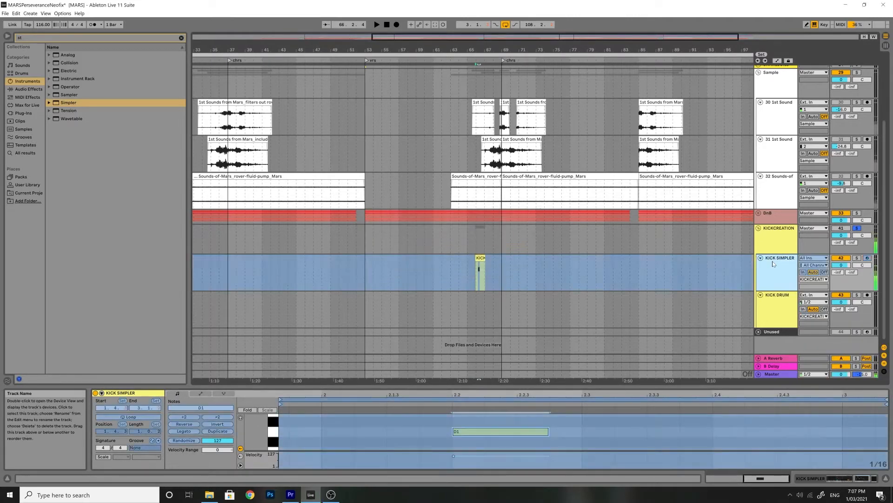
right_click(774, 262)
left_click(786, 317)
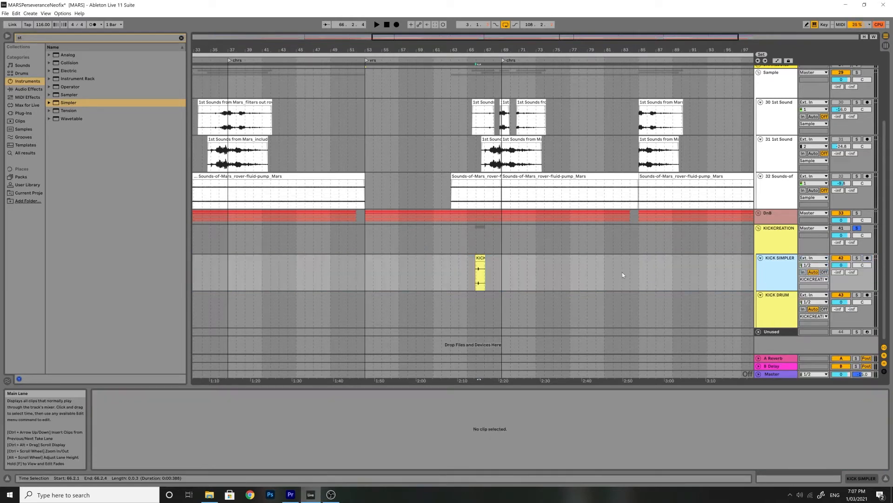
Trim the flattened kick clip's end back to the single hit and toggle the KICKCREATION group's solo
left_click_drag(476, 51, 476, 88)
left_click_drag(492, 268, 521, 260)
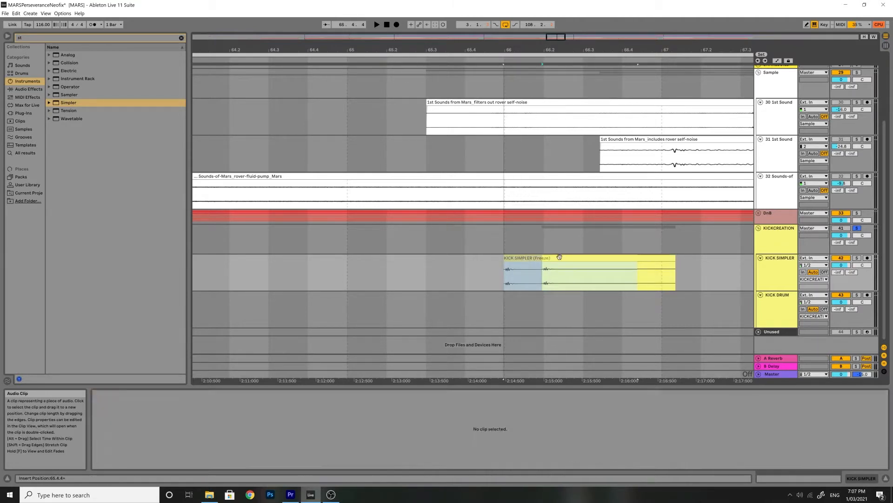
left_click_drag(638, 260, 540, 265)
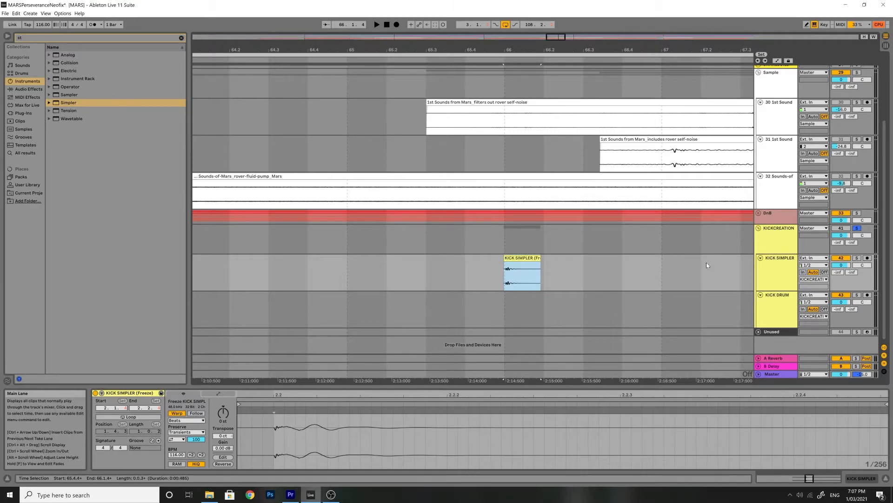
left_click(856, 227)
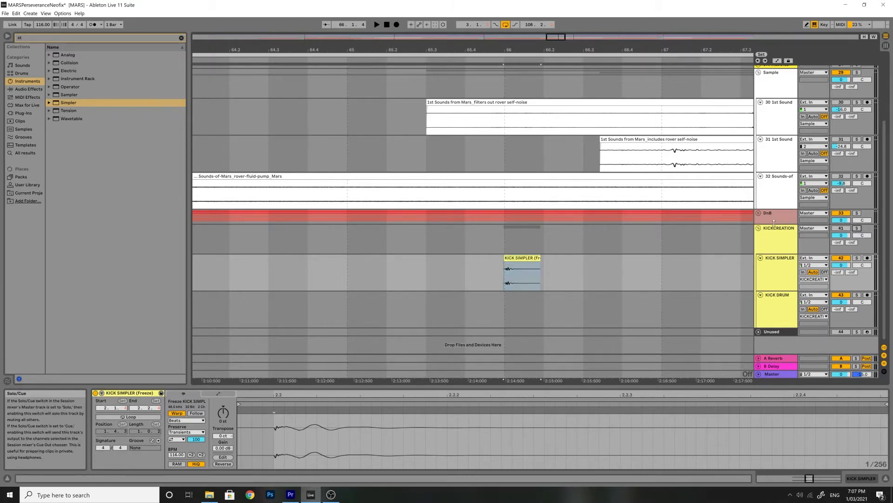
Expand the DnB group track to show its bass and drum tracks
left_click(758, 213)
scroll(745, 219, "down", 5)
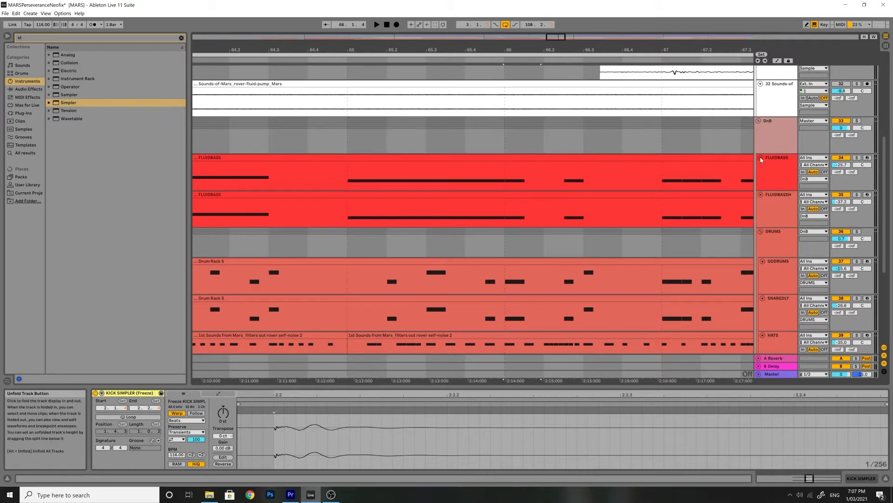
scroll(723, 182, "down", 4)
scroll(718, 189, "down", 3)
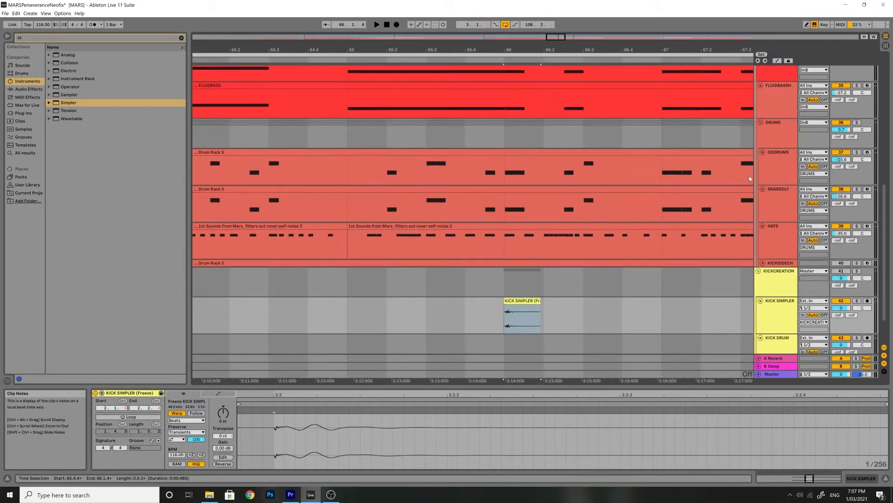
left_click(777, 126)
Insert a new MIDI track below GDDRUMS and load a Drum Rack onto it
left_click(30, 13)
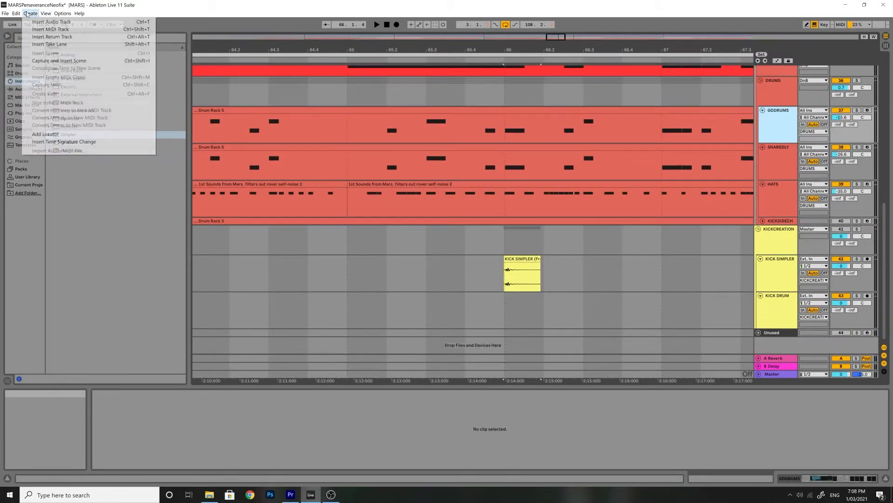
left_click(50, 29)
left_click(783, 157)
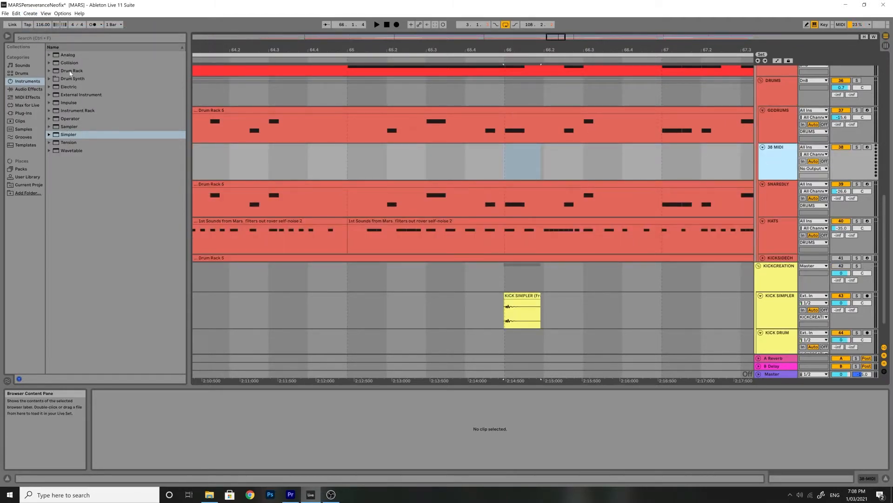
left_click_drag(70, 71, 121, 70)
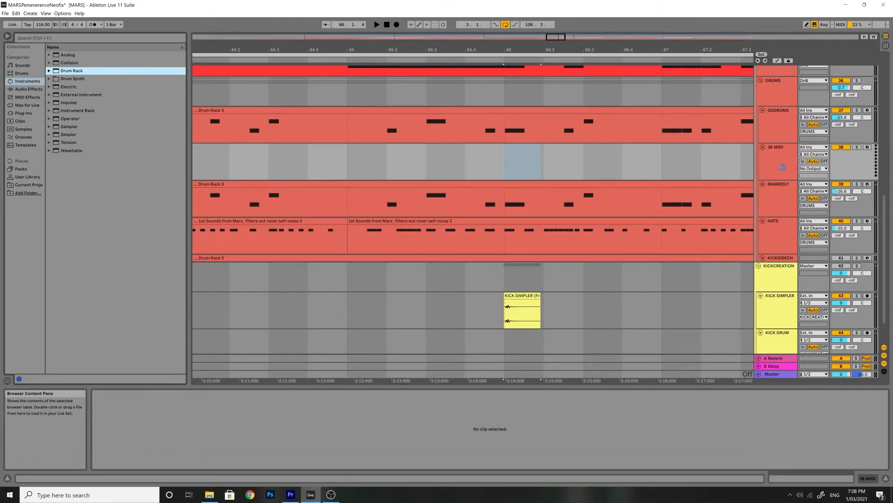
left_click_drag(782, 167, 783, 167)
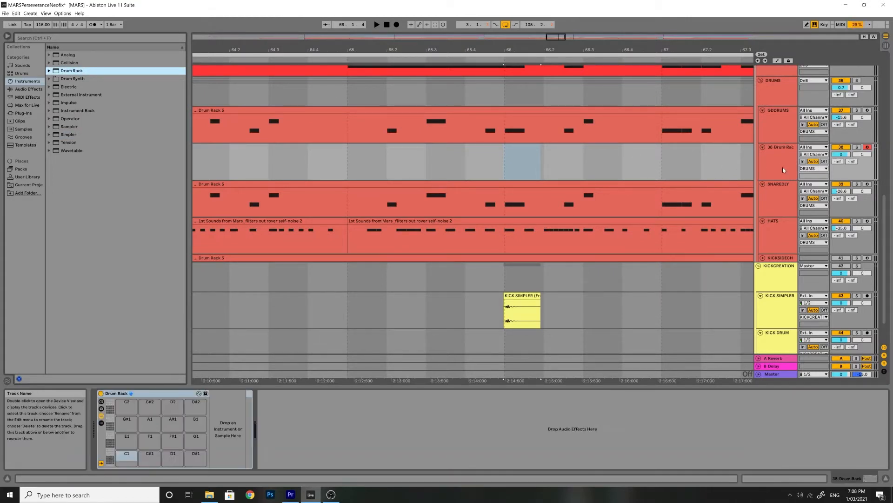
Drop the frozen KICK SIMPLER clip onto the new Drum Rack's C2 pad
left_click(520, 298)
left_click_drag(496, 302, 131, 413)
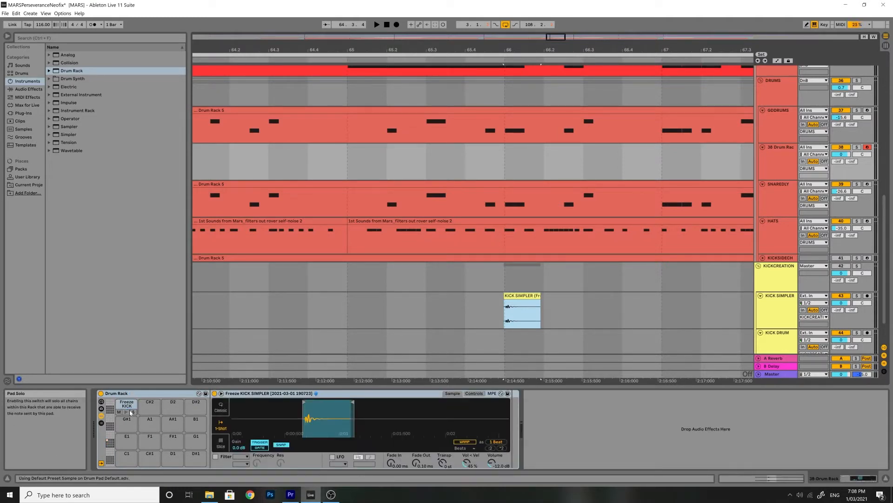
left_click(126, 413)
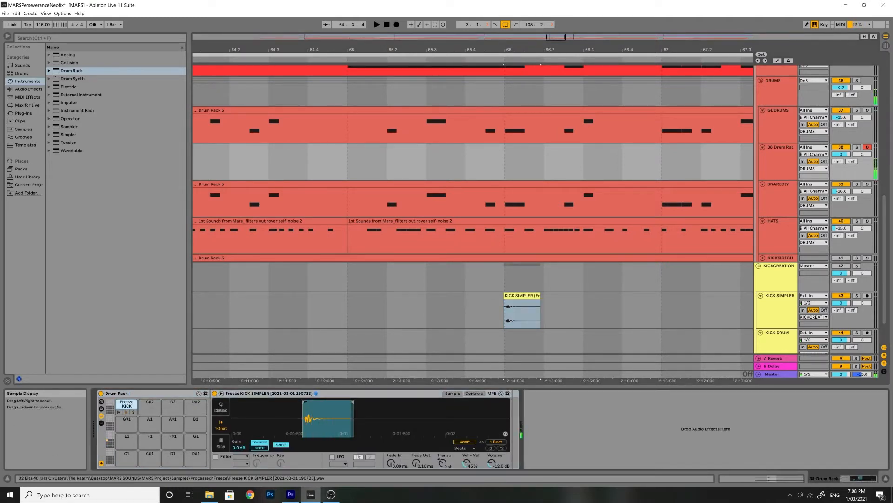
Trim the kick sample's start and end in the pad's Simpler and preview the pad
left_click_drag(311, 404, 311, 438)
left_click_drag(289, 403, 295, 405)
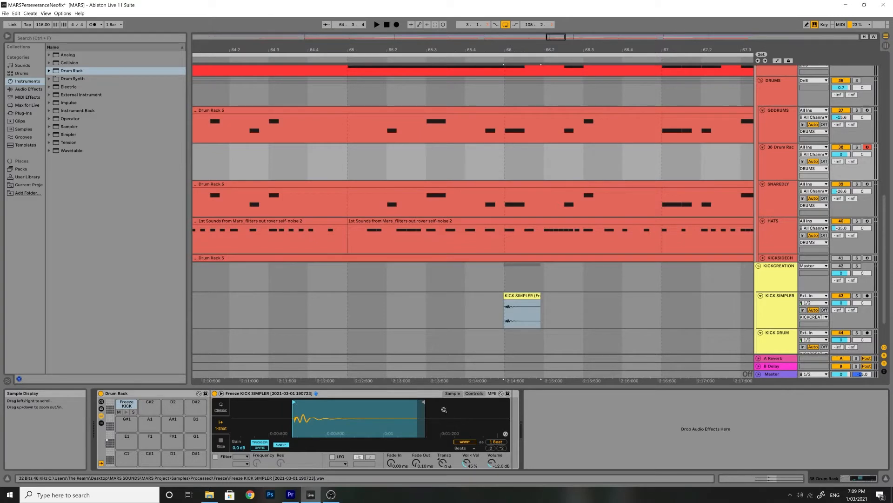
left_click_drag(423, 405, 362, 401)
left_click_drag(269, 405, 271, 405)
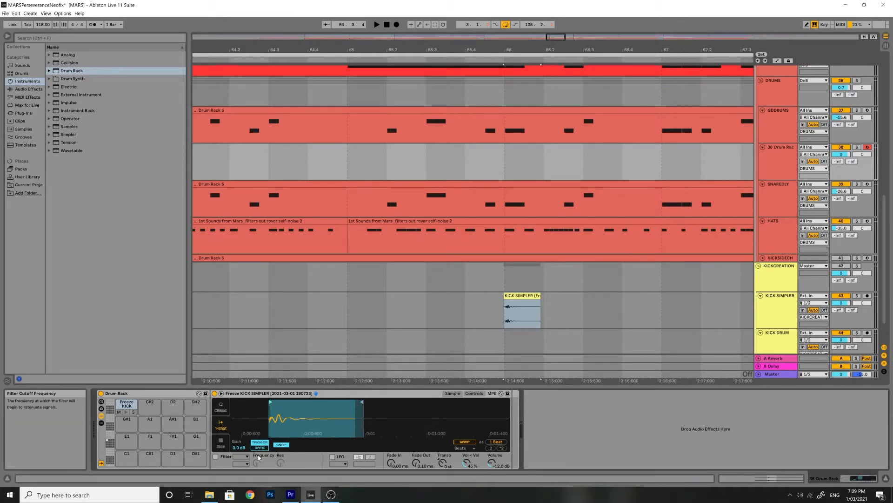
left_click(126, 413)
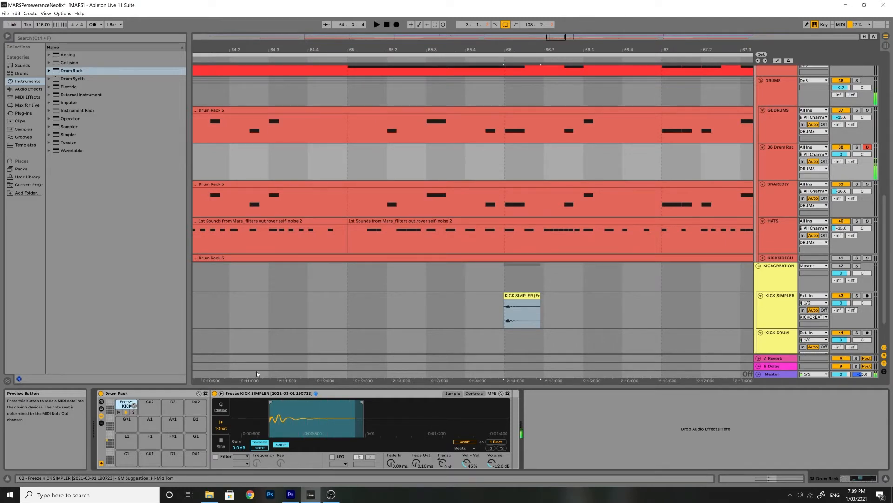
Delete the new Drum Rack MIDI track
scroll(554, 319, "down", 1)
scroll(553, 316, "up", 6)
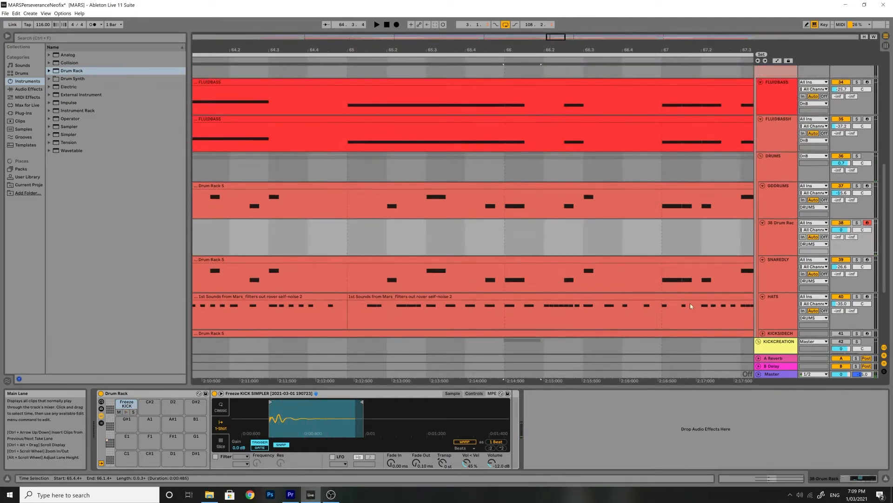
right_click(774, 207)
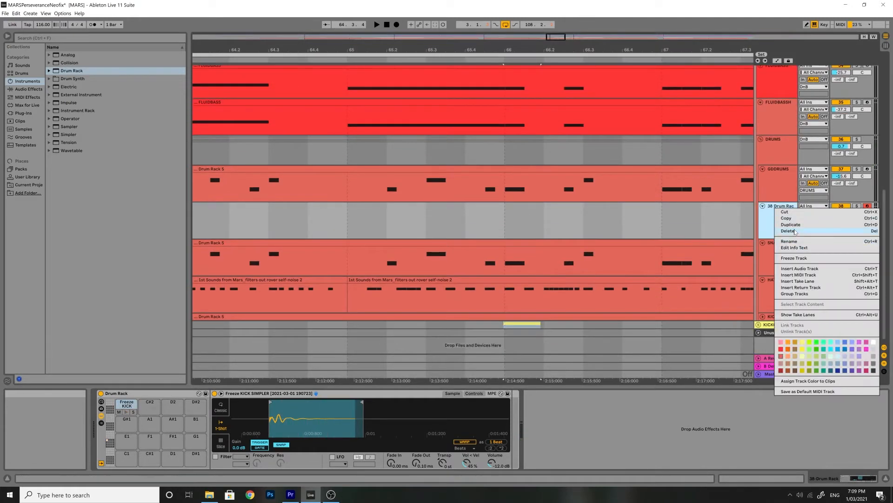
left_click(794, 230)
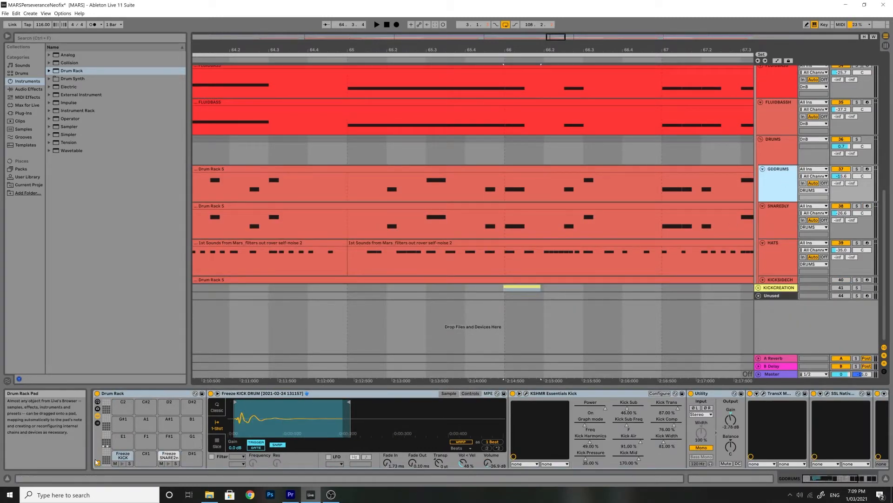
Select the kick pad in the GDDRUMS Drum Rack and inspect its KSHMR Essentials Kick plug-in window
left_click(123, 455)
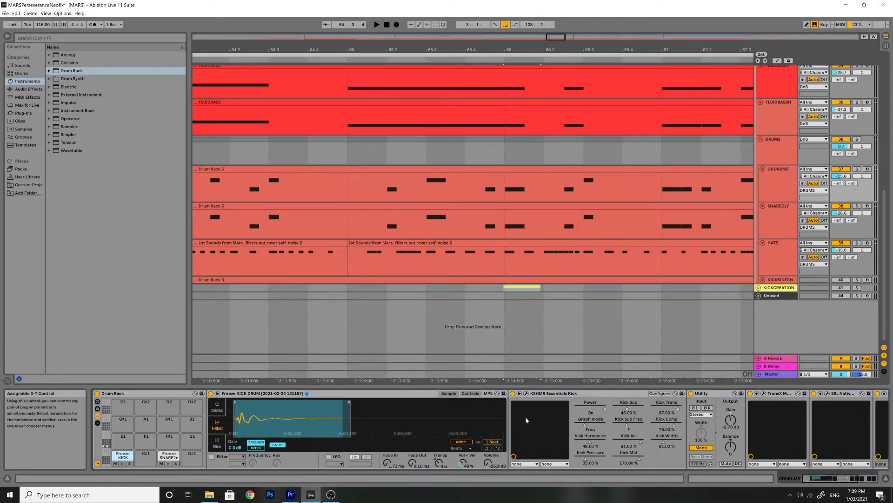
scroll(526, 421, "down", 5)
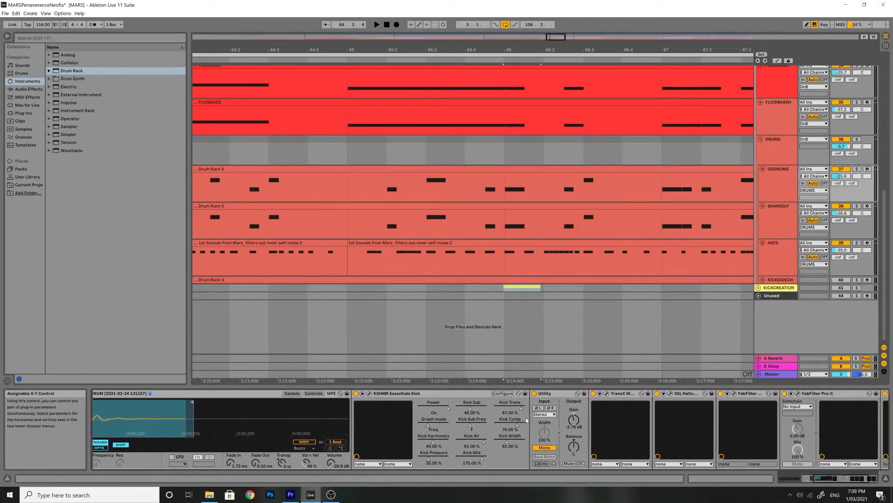
scroll(526, 420, "down", 1)
scroll(331, 401, "down", 2)
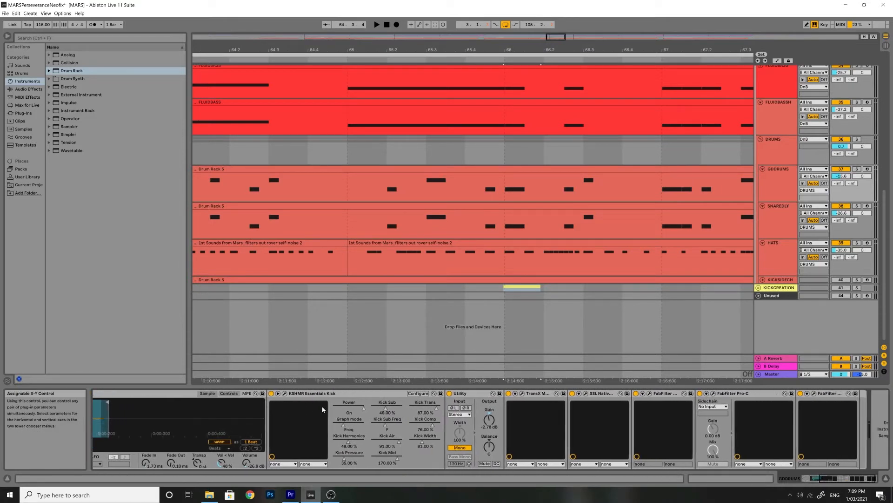
left_click(261, 393)
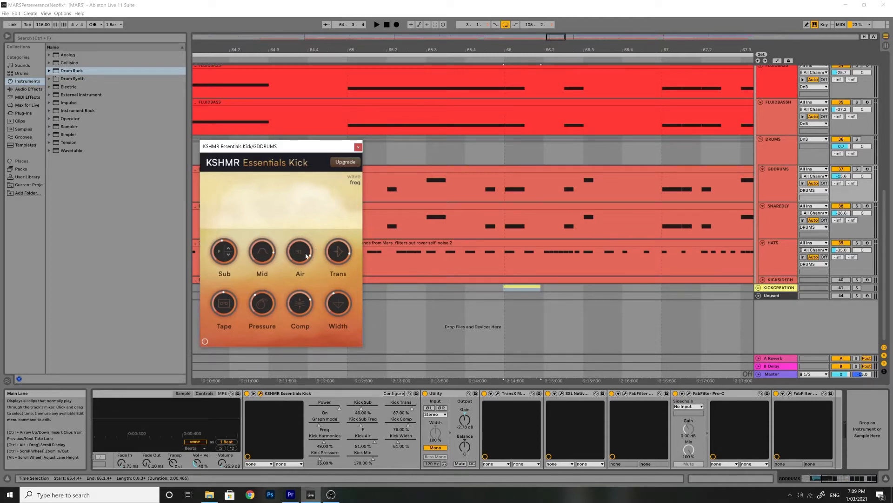
mouse_move(347, 245)
mouse_move(230, 319)
left_click(360, 147)
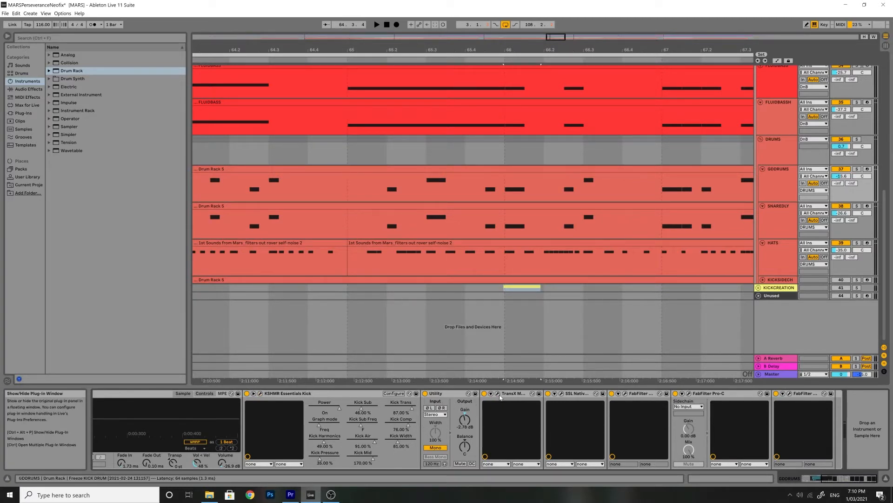
Inspect the TransX Multi, X-Saturator and both FabFilter Pro-Q plug-in windows in the kick pad's chain
left_click(497, 394)
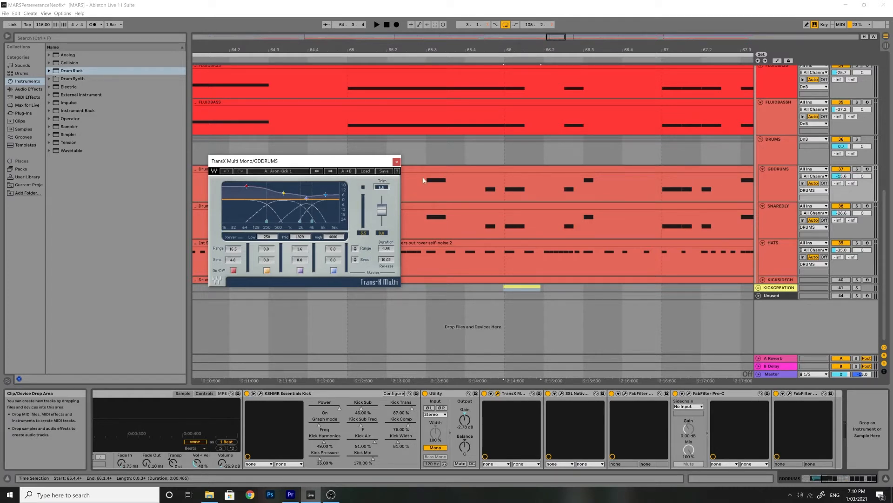
left_click(396, 162)
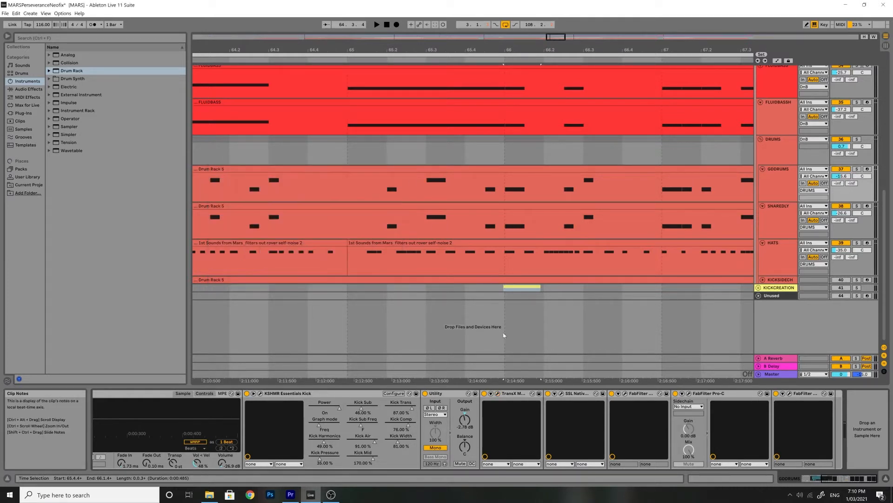
left_click(562, 394)
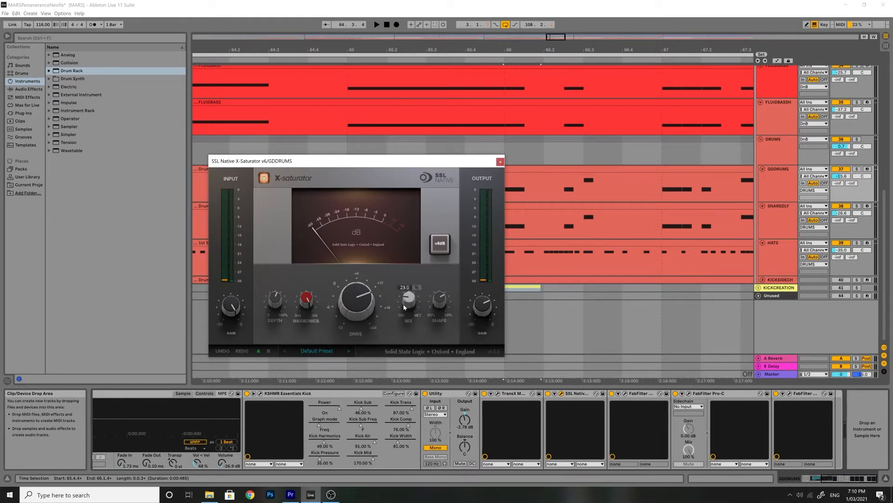
left_click(500, 162)
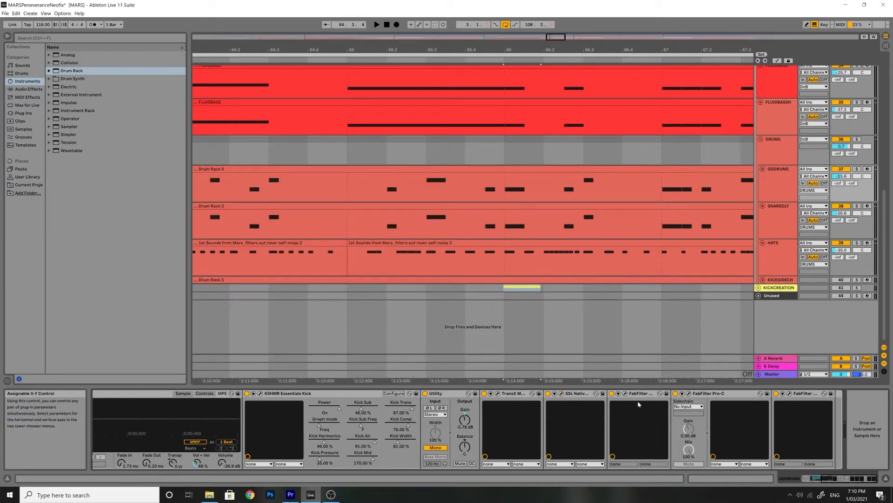
left_click(627, 393)
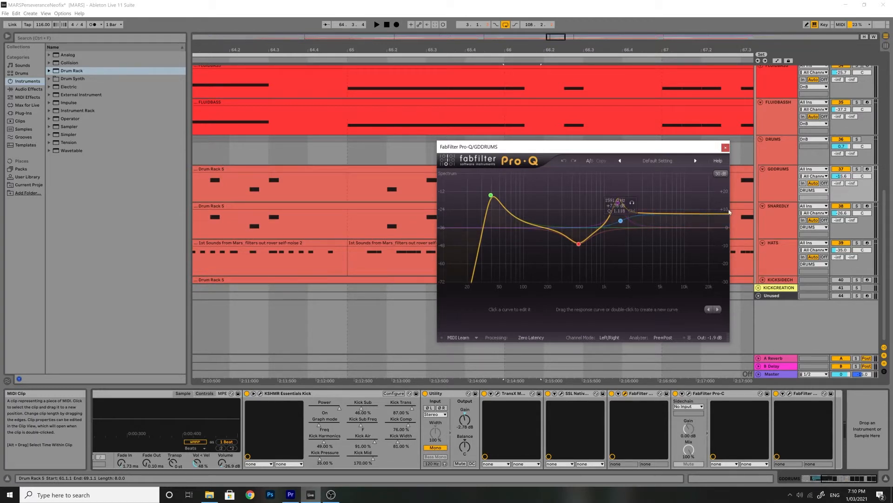
left_click(725, 148)
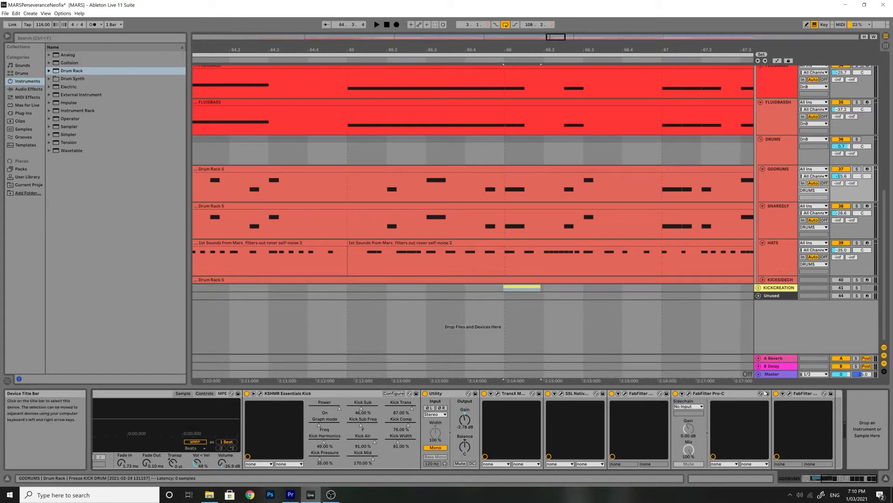
left_click(790, 394)
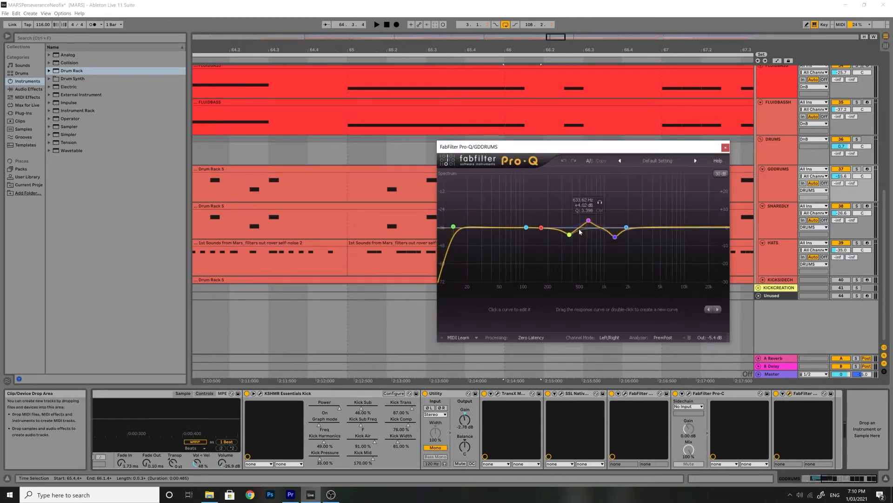
left_click(725, 147)
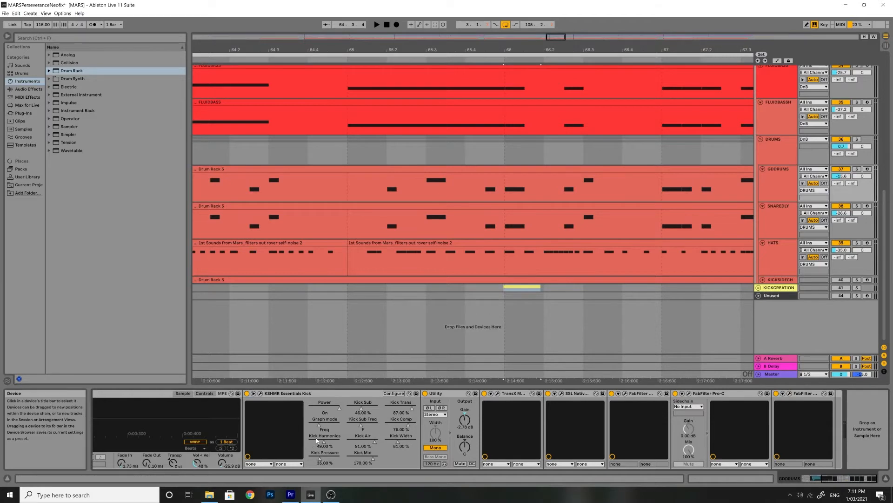
Audition the Freeze KICK pad repeatedly, then select the SNARE2nd pad in the GDDRUMS Drum Rack
scroll(320, 438, "up", 10)
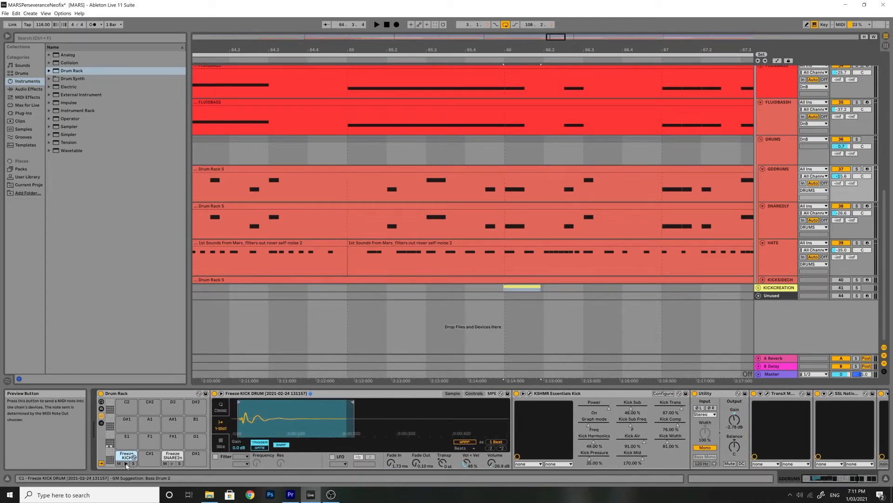
left_click(126, 463)
left_click(127, 464)
left_click(126, 464)
left_click(126, 464)
left_click(126, 464)
left_click(126, 464)
left_click(126, 464)
left_click(125, 465)
left_click(125, 465)
left_click(172, 456)
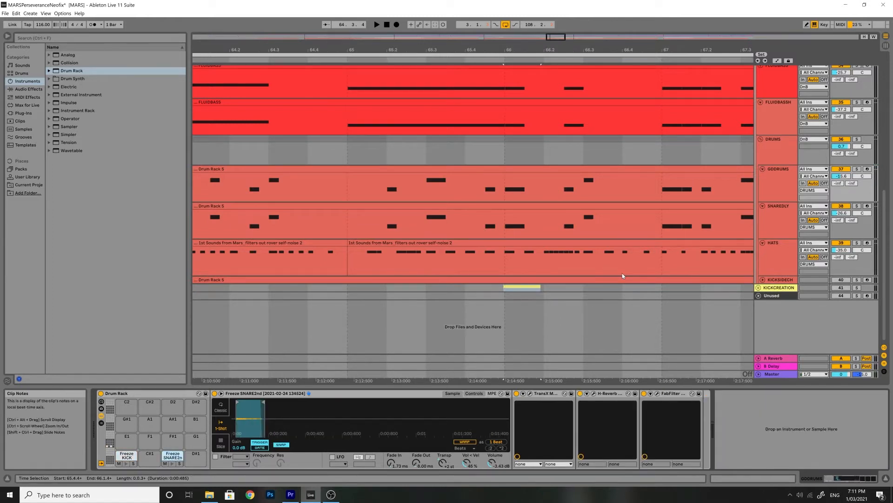
Solo the Sounds-of-Mars rover-fluid-pump track and play it from around 2:12
scroll(649, 262, "up", 5)
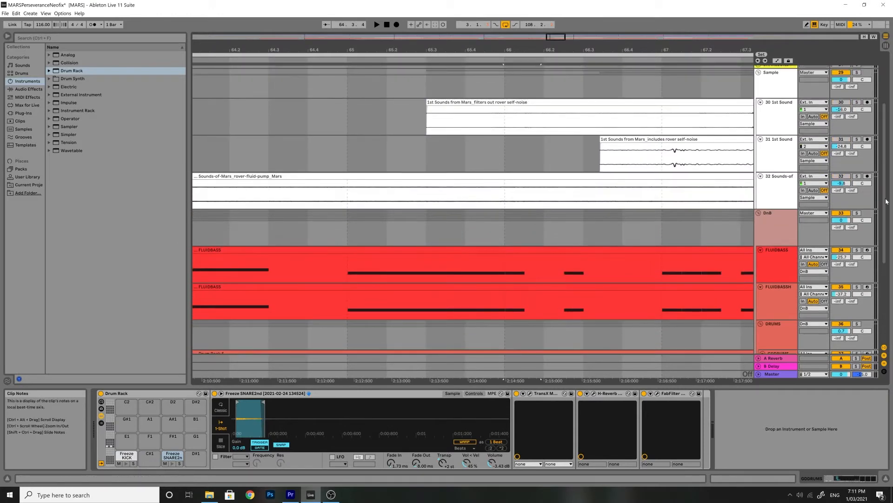
left_click(856, 175)
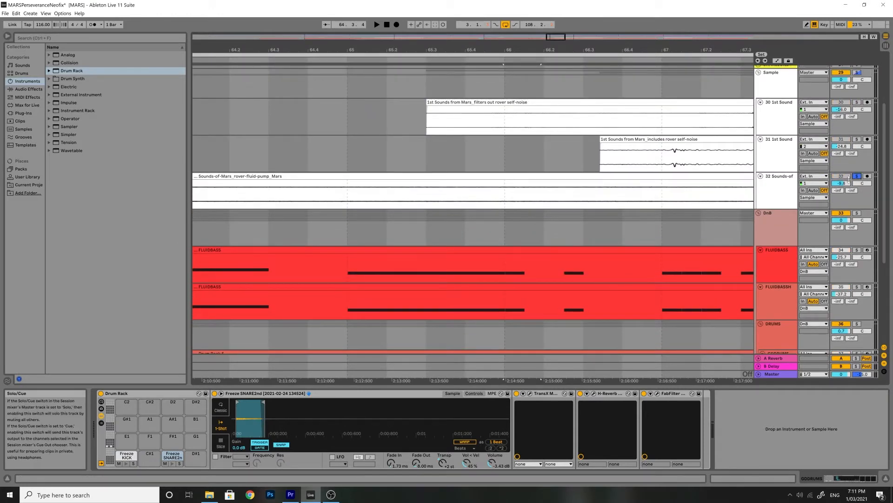
left_click(316, 193)
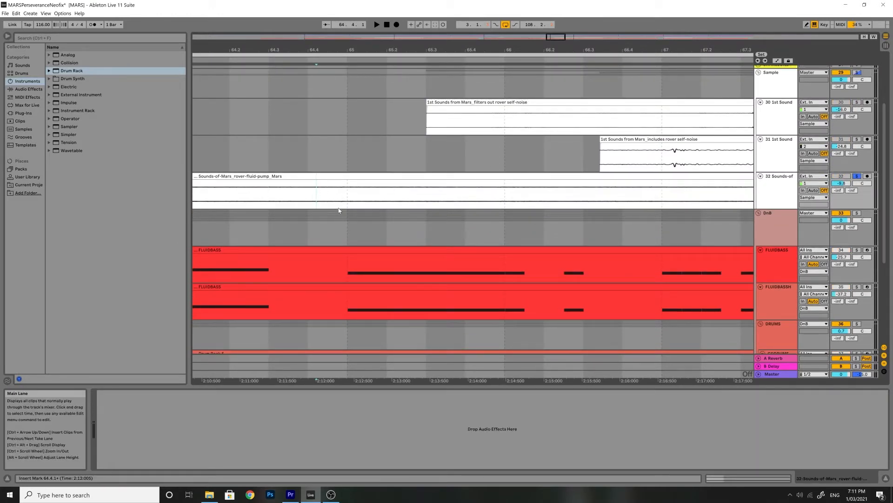
left_click_drag(841, 182, 841, 187)
key("space")
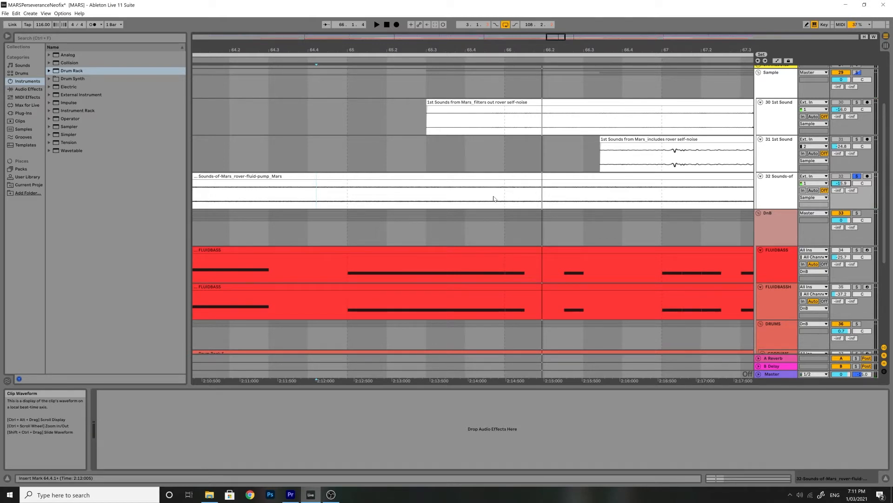
Select the GDDRUMS track to show its Drum Rack
scroll(495, 199, "down", 5)
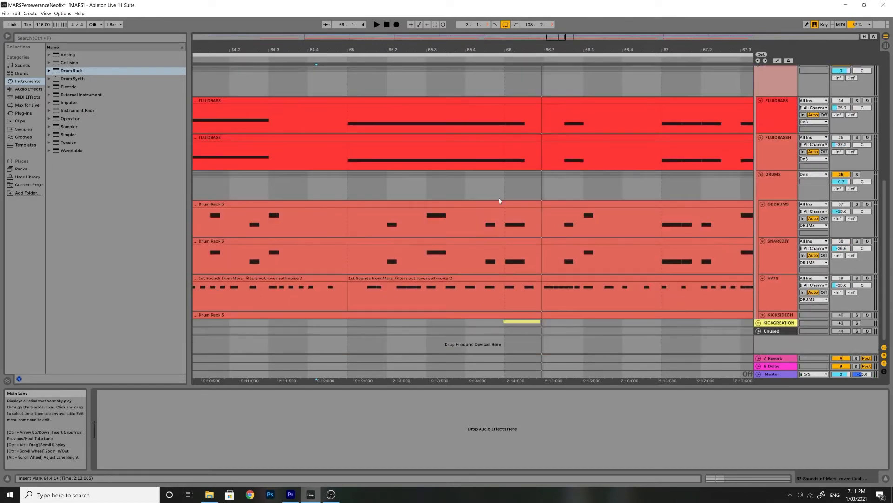
left_click(784, 222)
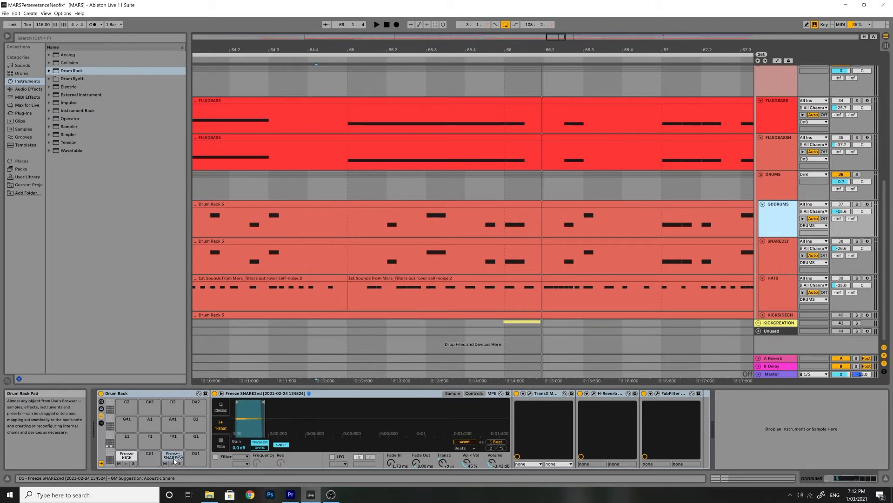
Zoom into the SNARE2nd pad's sample waveform and inspect the TransX Multi plug-in window on its chain
left_click_drag(250, 417, 268, 418)
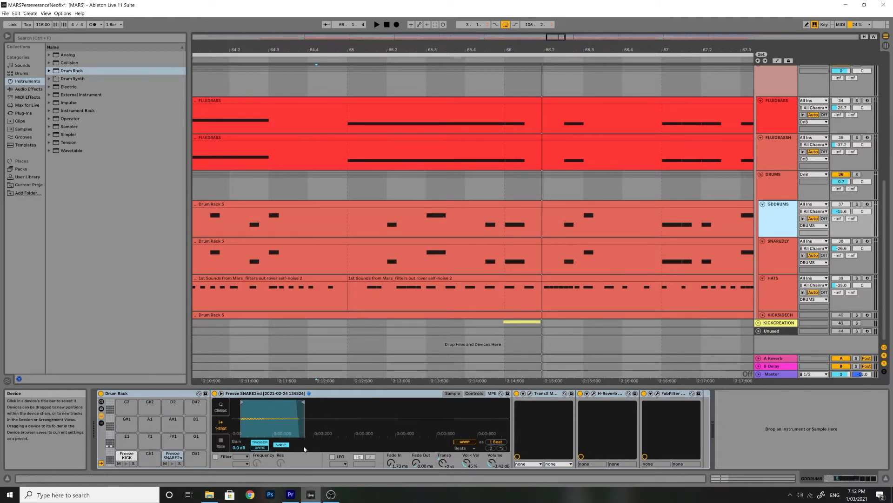
left_click(530, 394)
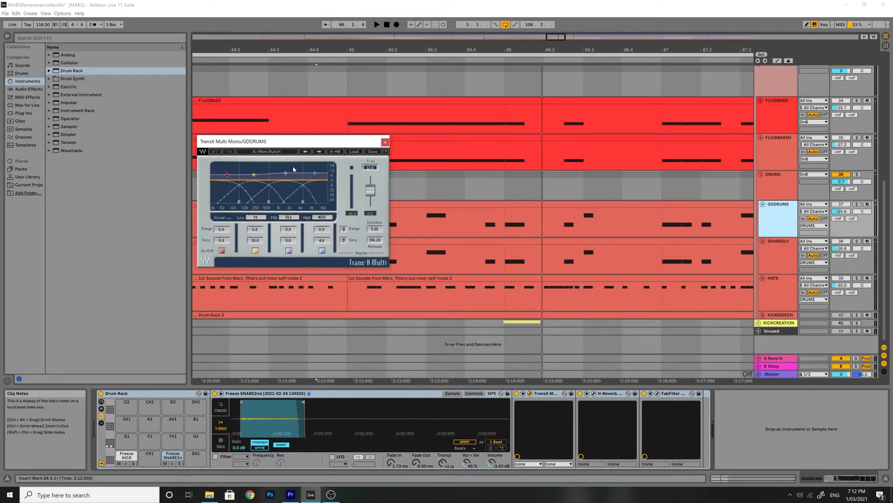
left_click(385, 142)
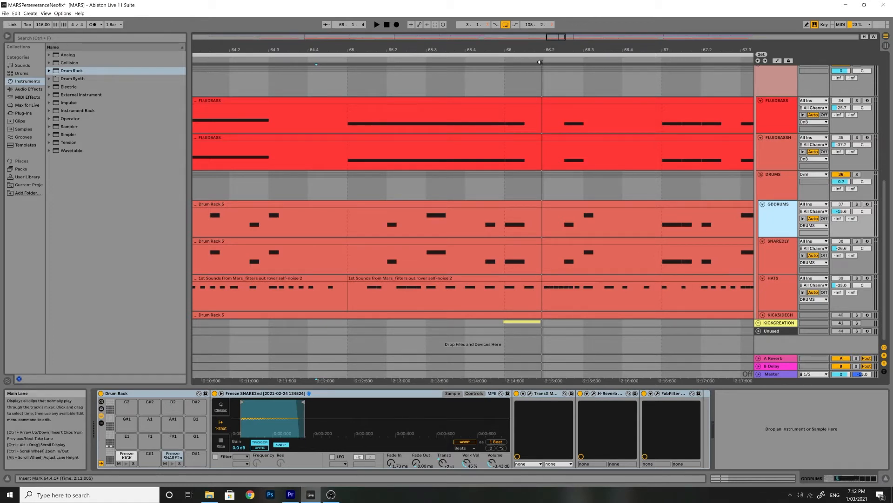
Zoom out the arrangement and inspect the H-Reverb plug-in window in the SNARE2nd pad's chain
left_click_drag(543, 52, 473, 47)
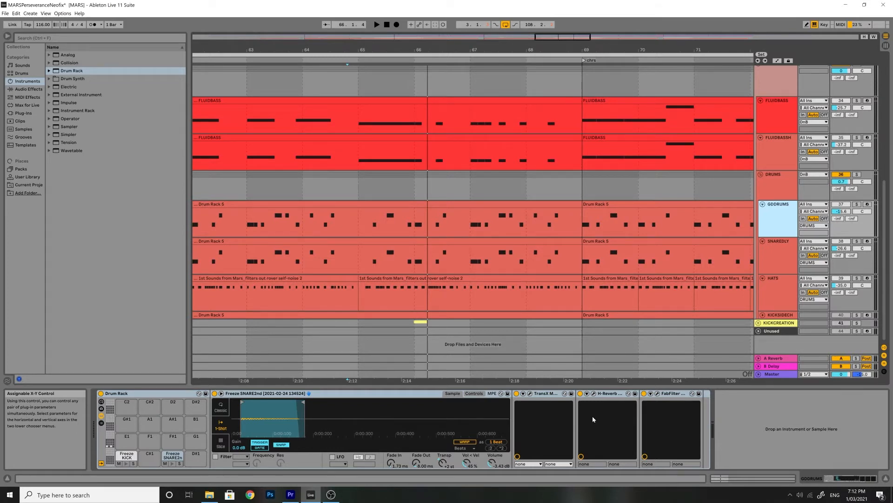
left_click(593, 393)
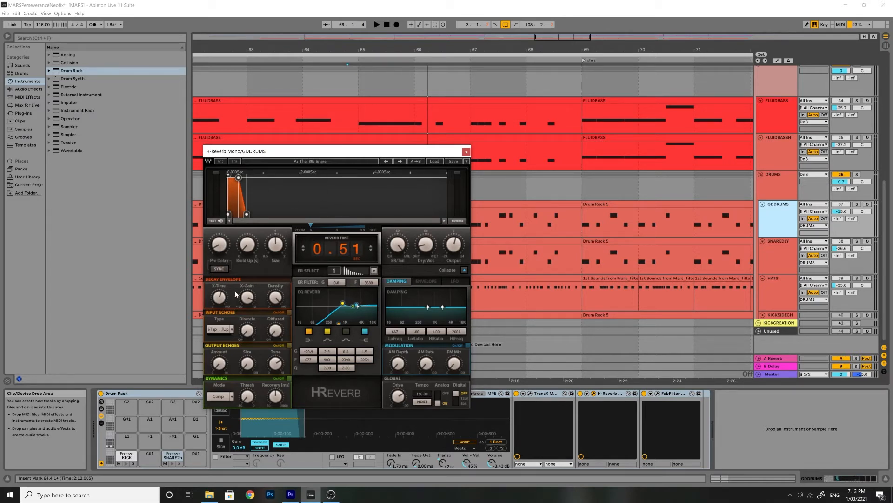
left_click(466, 152)
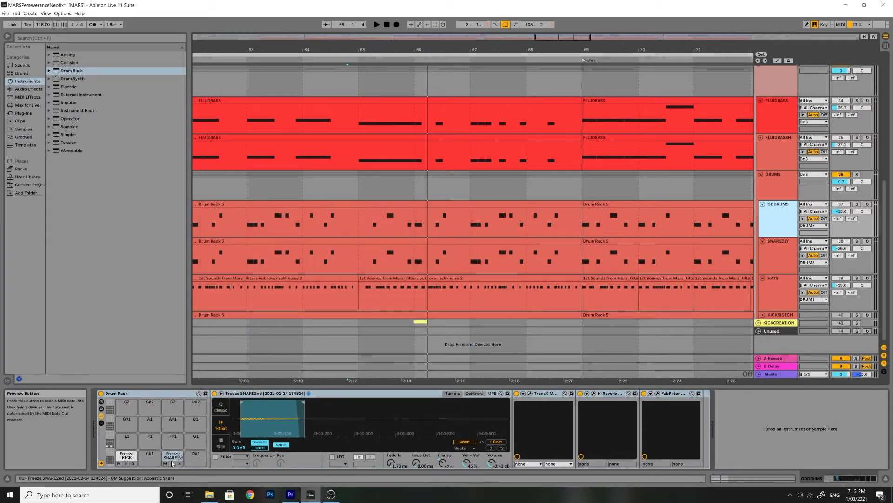
Solo the GDDRUMS track and audition the Freeze SNARE2nd pad twice
left_click(857, 204)
left_click(172, 464)
left_click(173, 464)
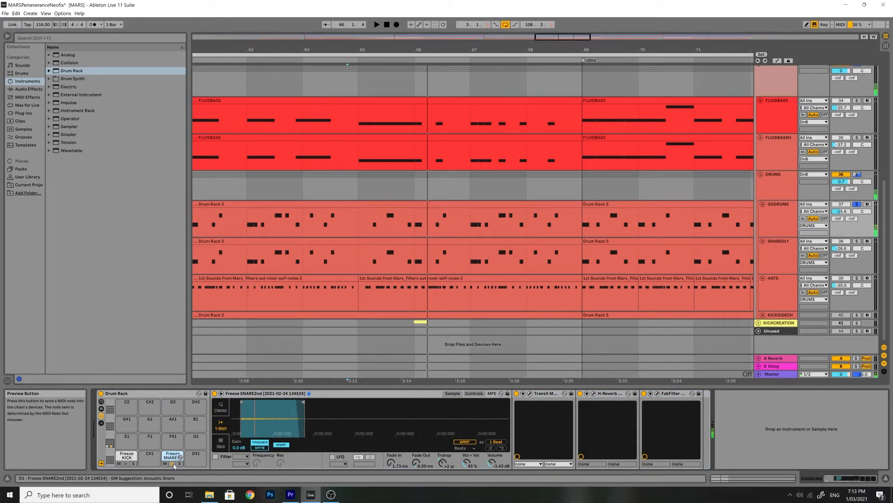
Inspect the FabFilter Pro-Q window on the SNARE2nd chain, then audition the SNARE2nd pad again
left_click(657, 393)
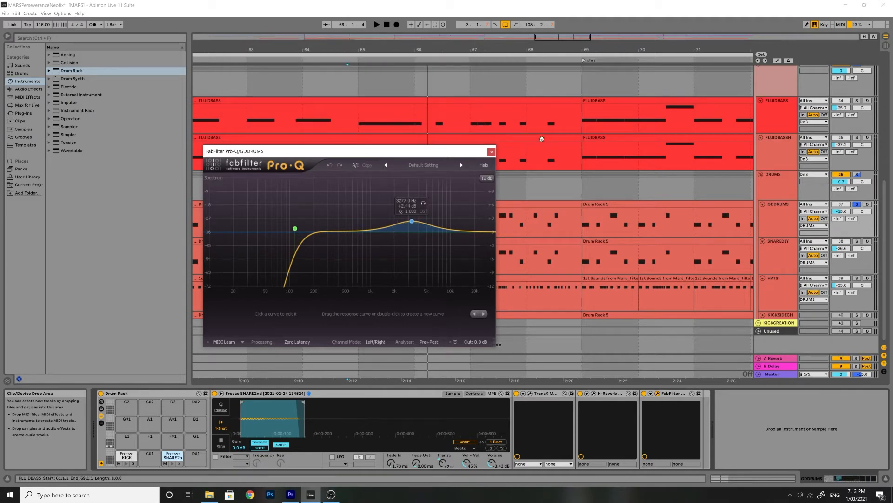
left_click(492, 153)
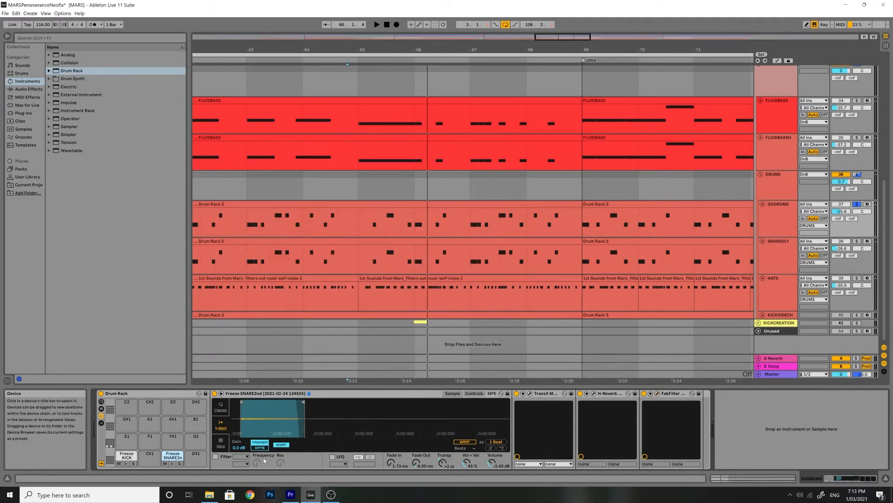
left_click(172, 464)
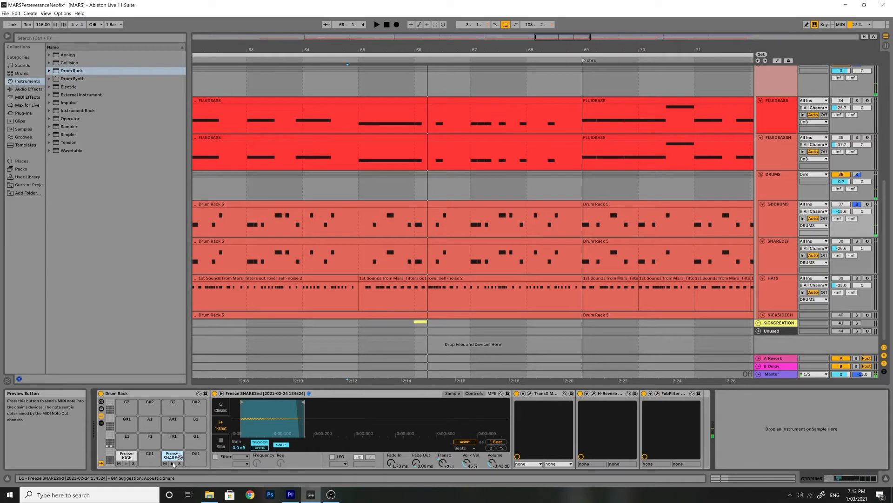
Solo and select the SNAREDLY track, then inspect its H-Delay plug-in window
left_click(856, 241)
left_click(780, 251)
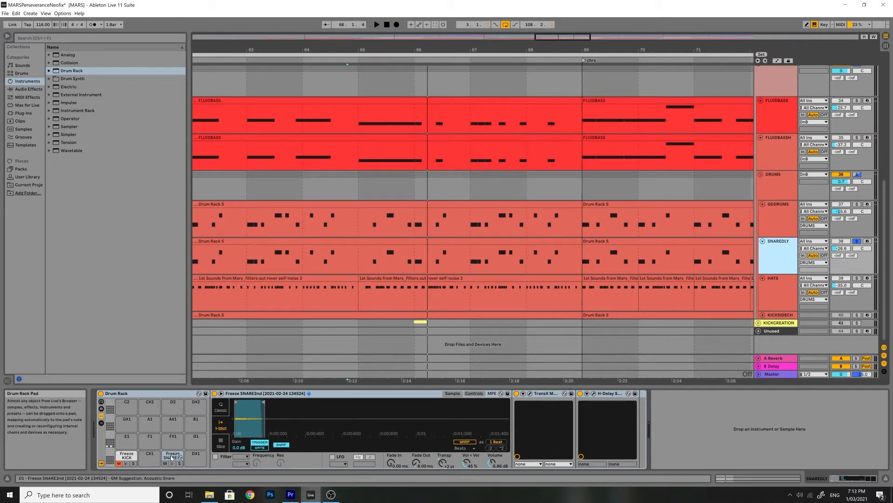
left_click(594, 393)
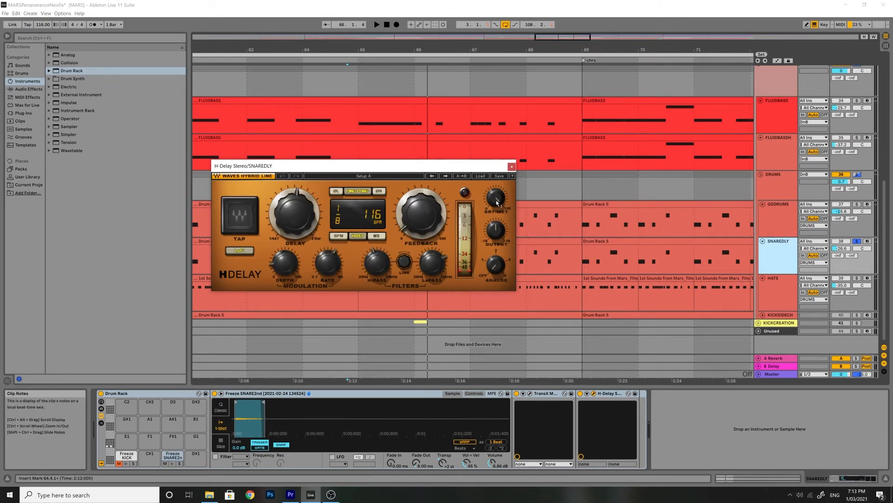
mouse_move(497, 203)
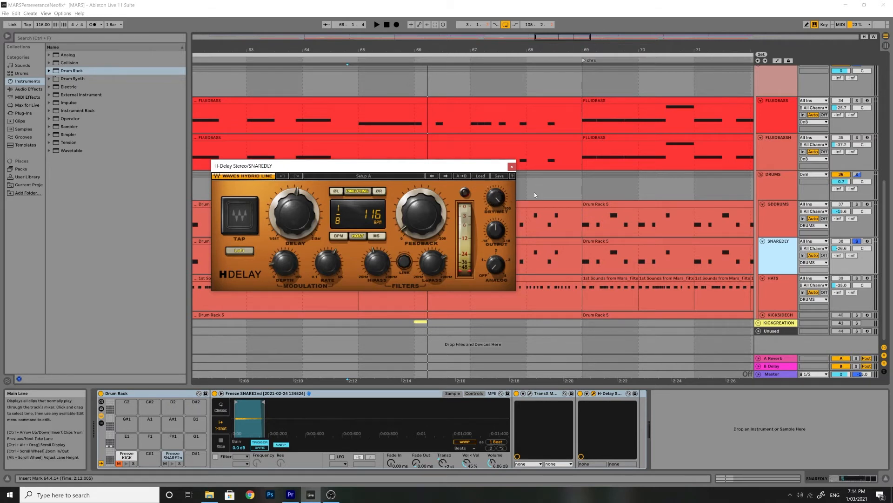
left_click(511, 166)
Play the arrangement while toggling the GDDRUMS solo, then solo and select the HATS track
key("space")
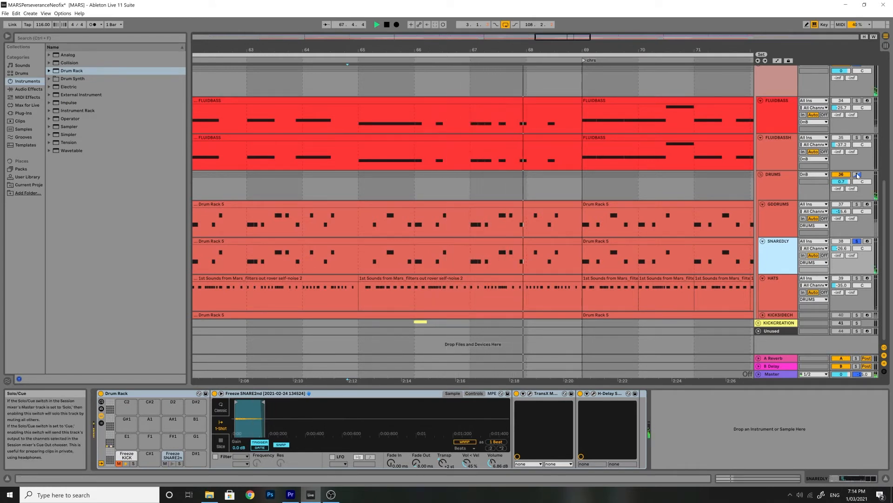
left_click(858, 207)
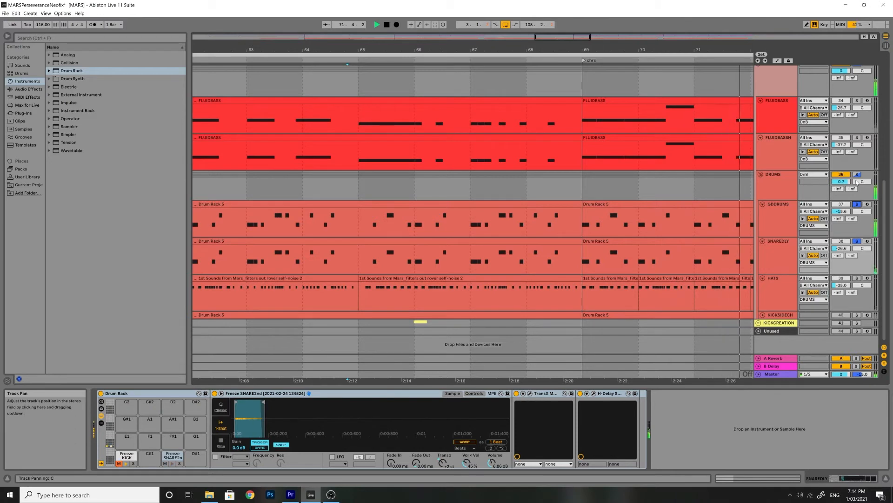
key("space")
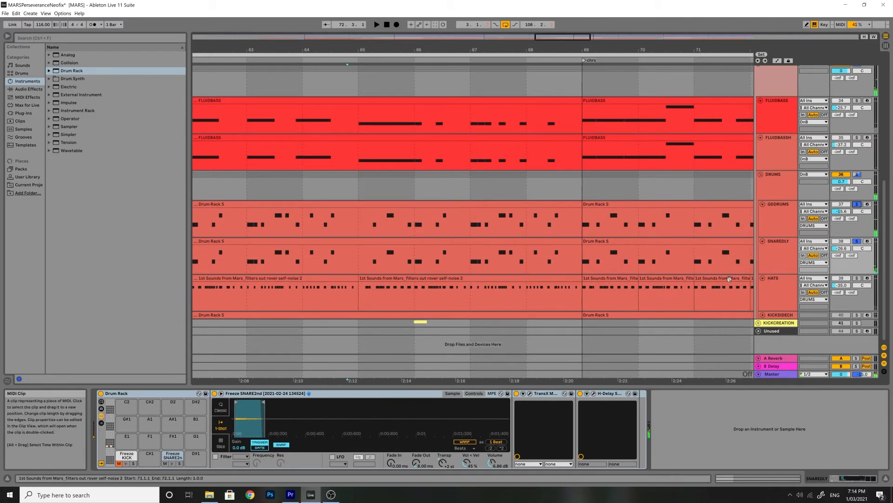
left_click(857, 278)
left_click(809, 303)
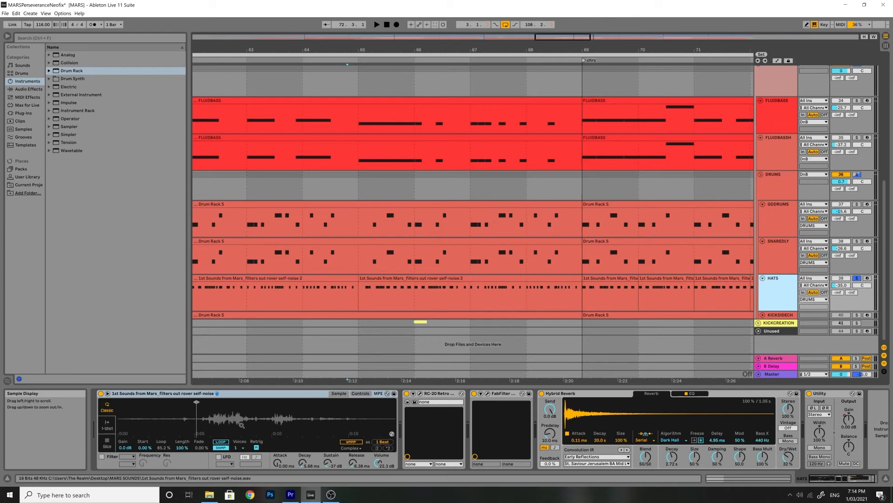
Scroll up to the Mars sample tracks, solo the 30 1st Sound track and start playback
scroll(518, 224, "up", 8)
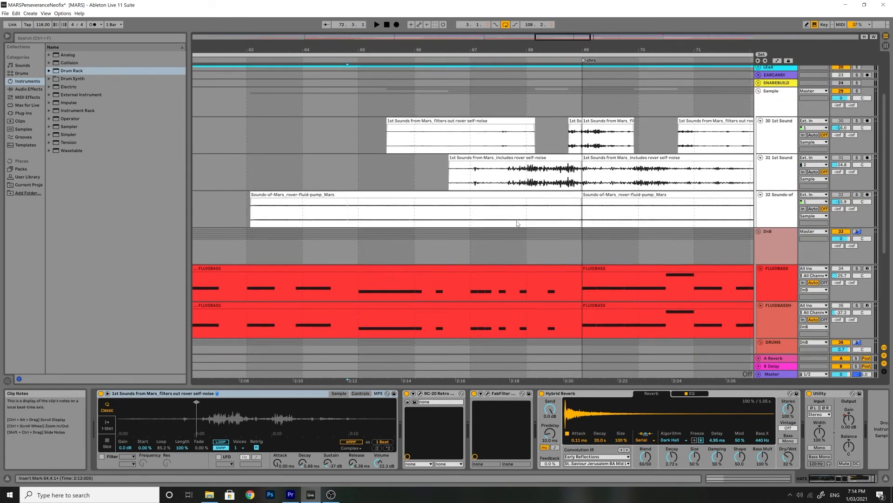
scroll(518, 224, "up", 1)
left_click(804, 175)
left_click(857, 146)
key("space")
Audition the filtered rover self-noise clip from several positions while setting the 30 1st Sound track volume to about -4.3 dB
left_click(490, 164)
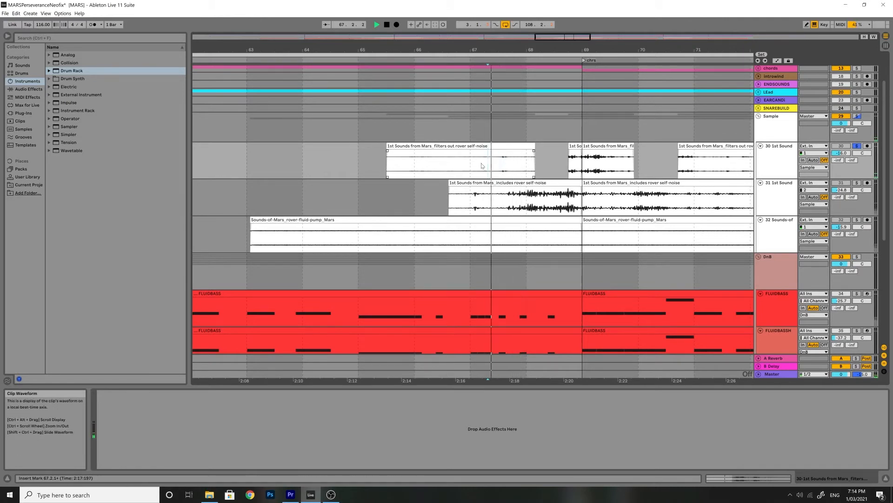
mouse_move(841, 153)
left_mouse_down()
mouse_move(841, 140)
mouse_move(836, 147)
left_mouse_up()
left_click(468, 167)
key("space")
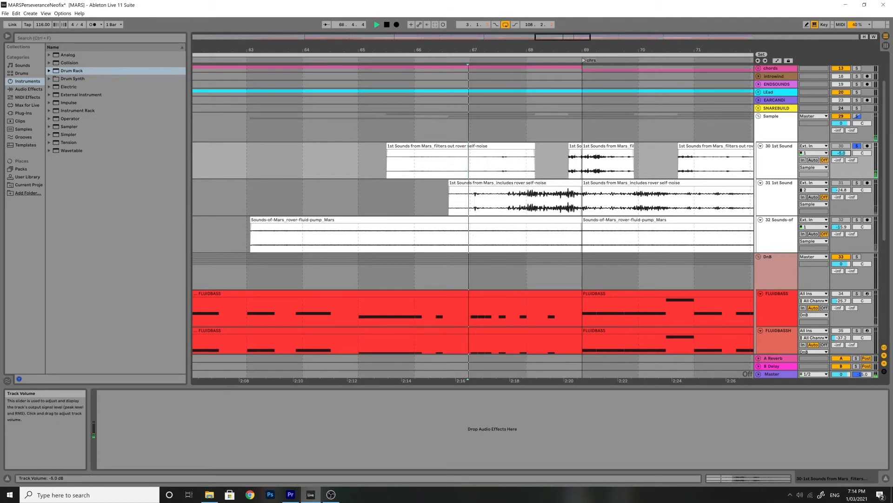
key("space")
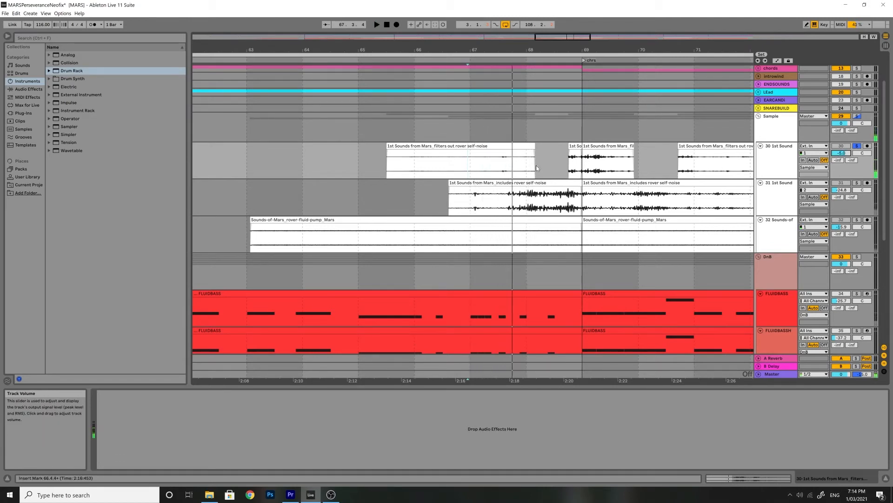
left_click(480, 163)
key("space")
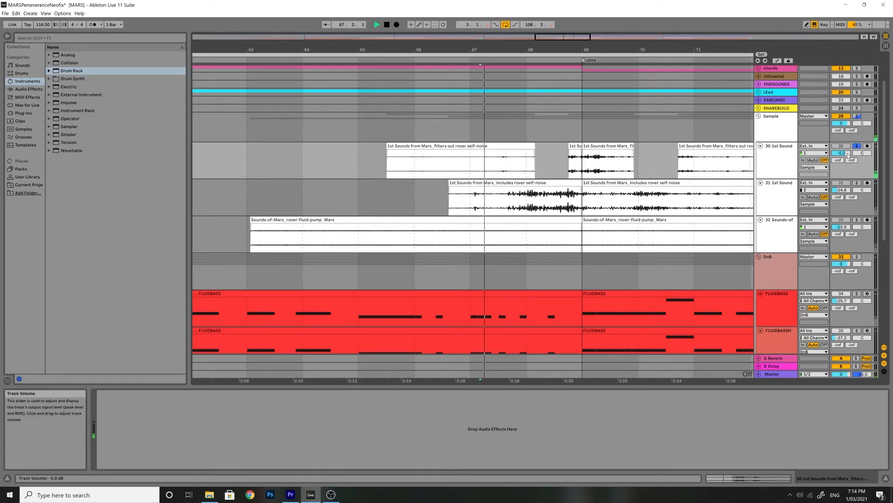
left_click_drag(845, 156, 844, 154)
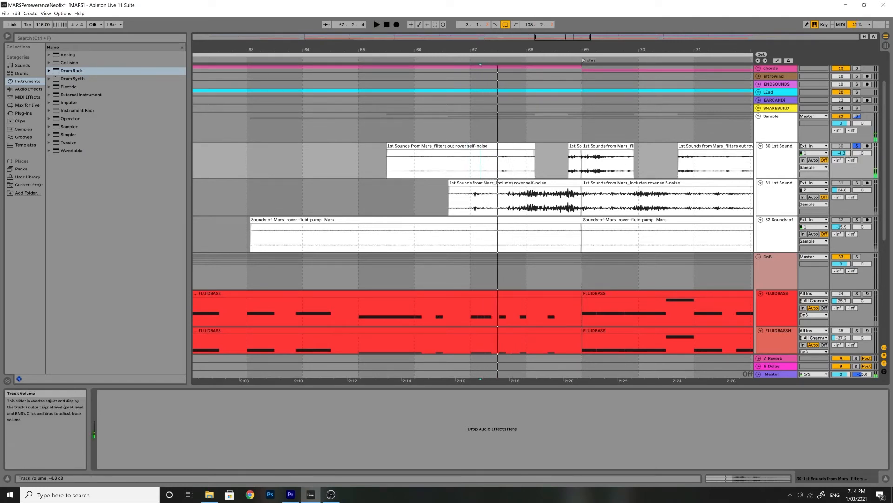
key("space")
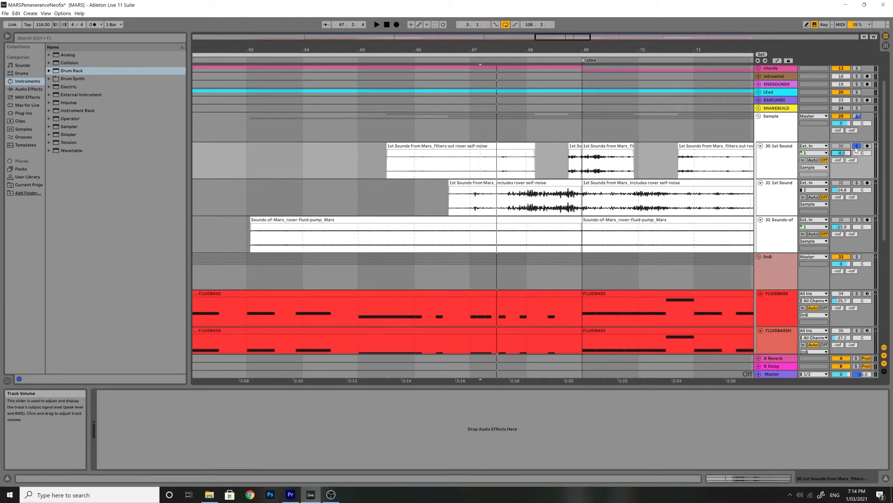
Select the HATS track and inspect its Sampler controls and FabFilter Pro-Q plug-in window
scroll(607, 207, "down", 2)
scroll(600, 204, "down", 5)
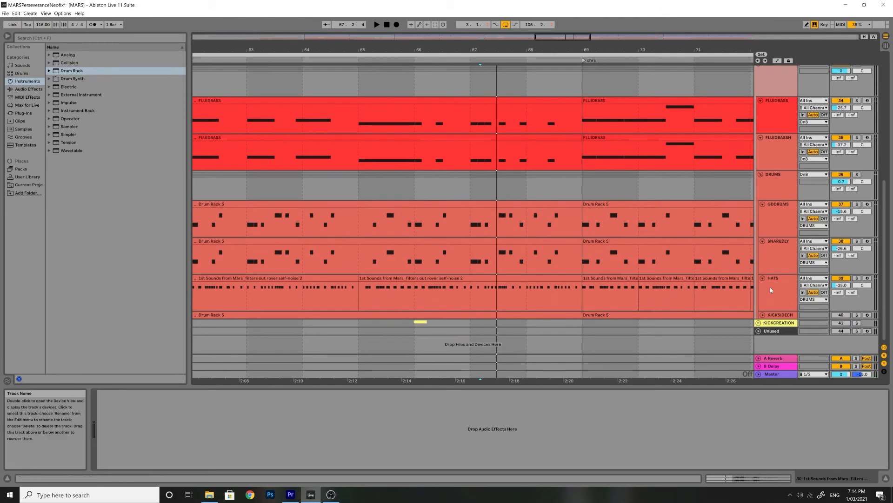
left_click(770, 288)
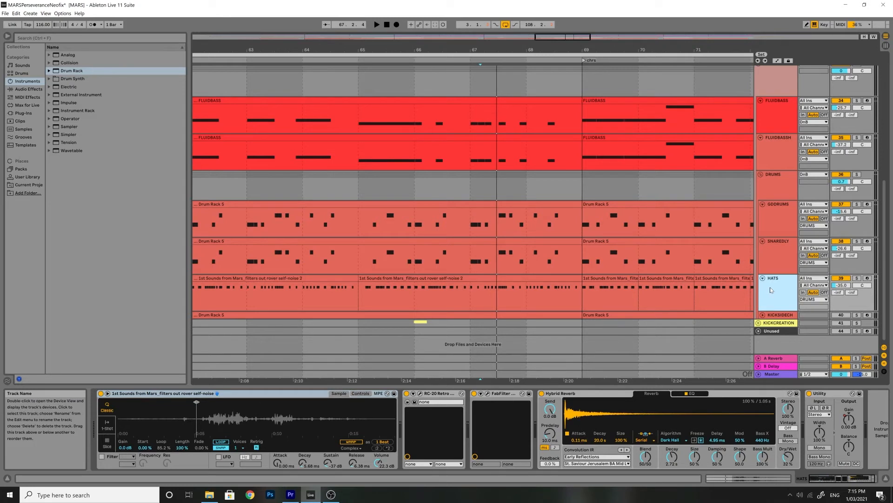
mouse_move(198, 409)
left_mouse_down()
mouse_move(200, 460)
mouse_move(395, 486)
mouse_move(275, 442)
mouse_move(216, 409)
left_mouse_up()
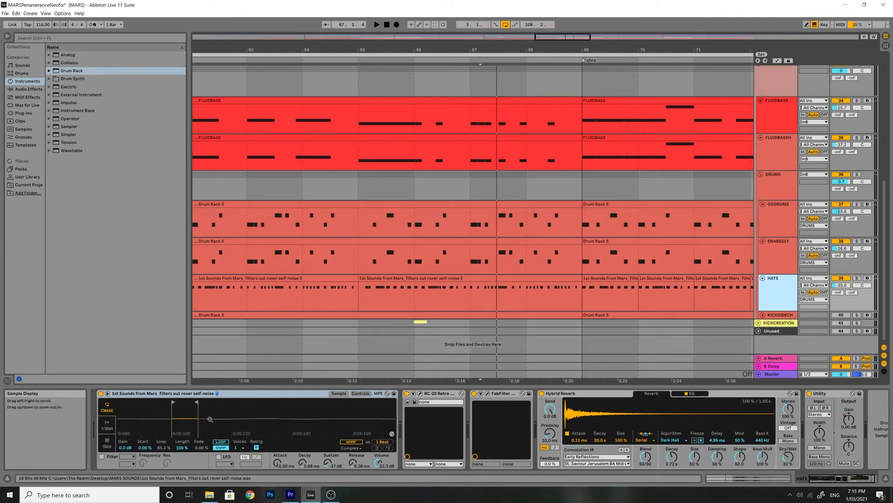
left_click(361, 393)
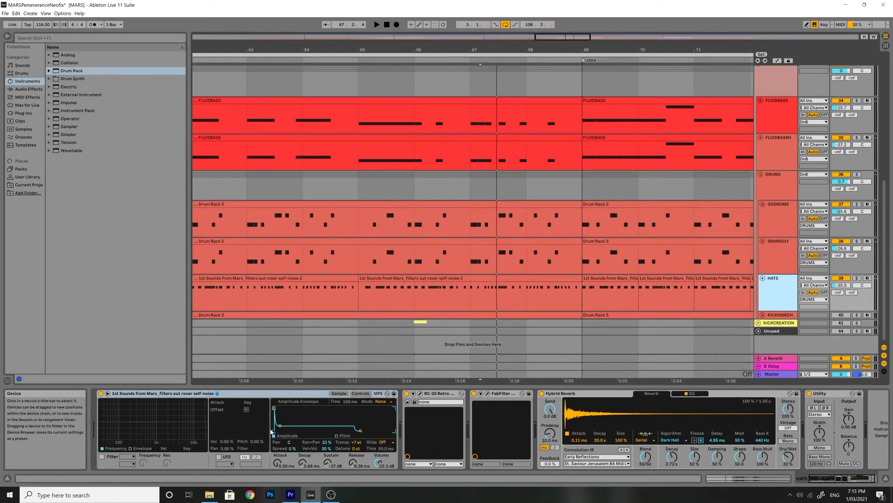
left_click(326, 443)
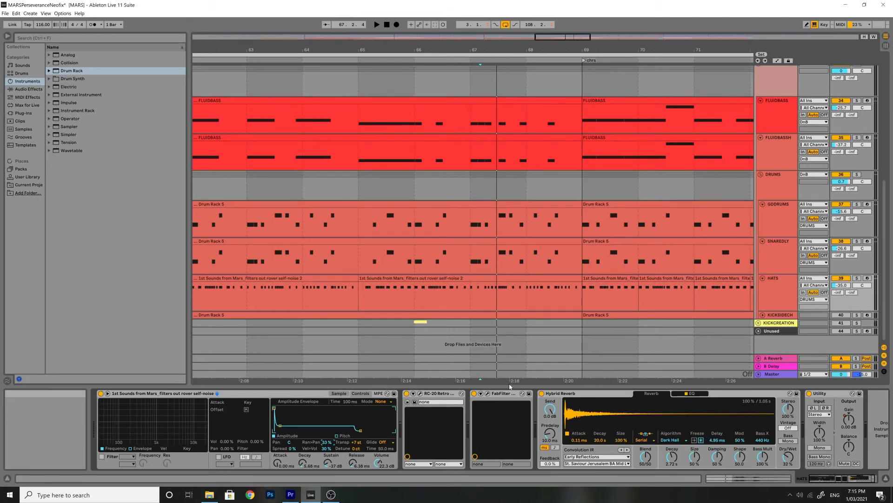
left_click(487, 393)
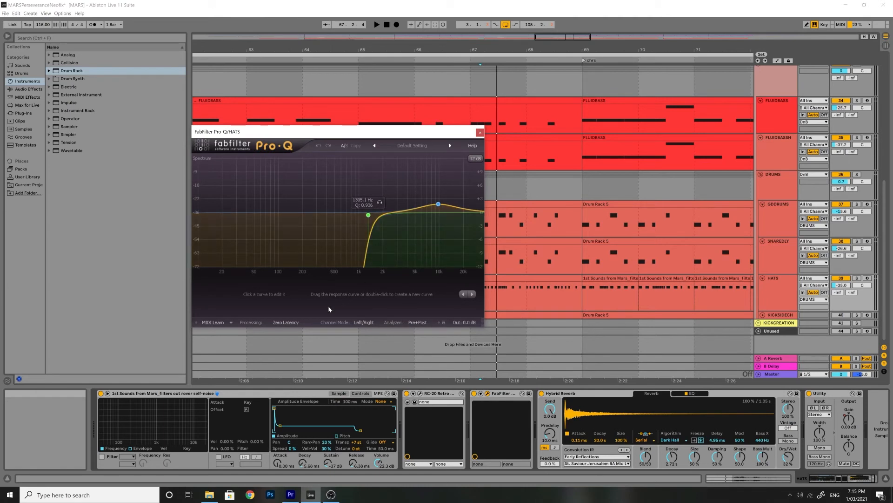
left_click(480, 133)
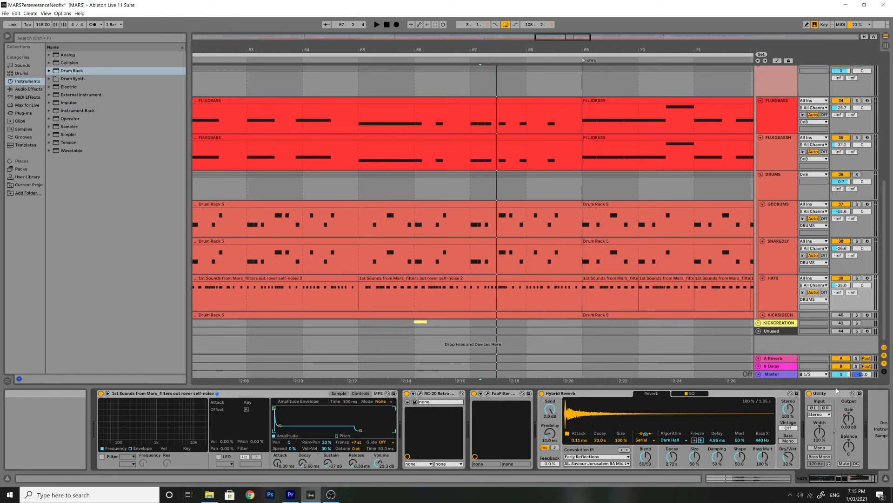
Play the arrangement from the HATS clip around 2:12
left_click(355, 291)
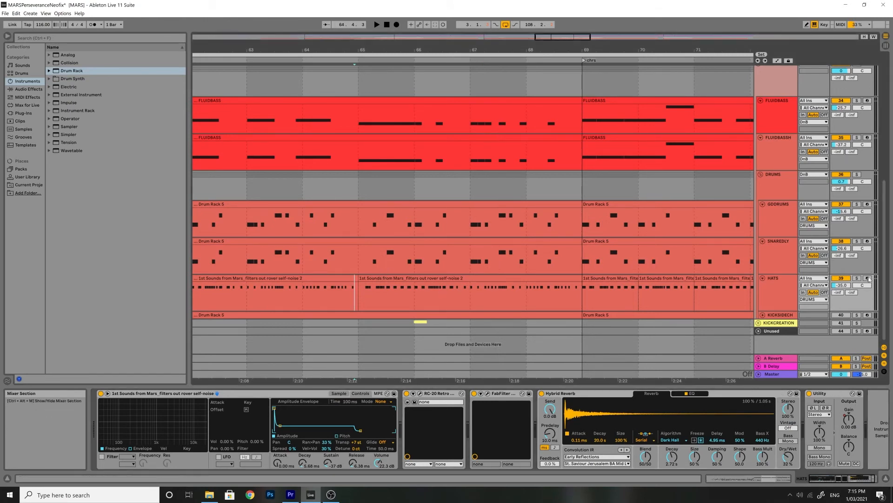
key("space")
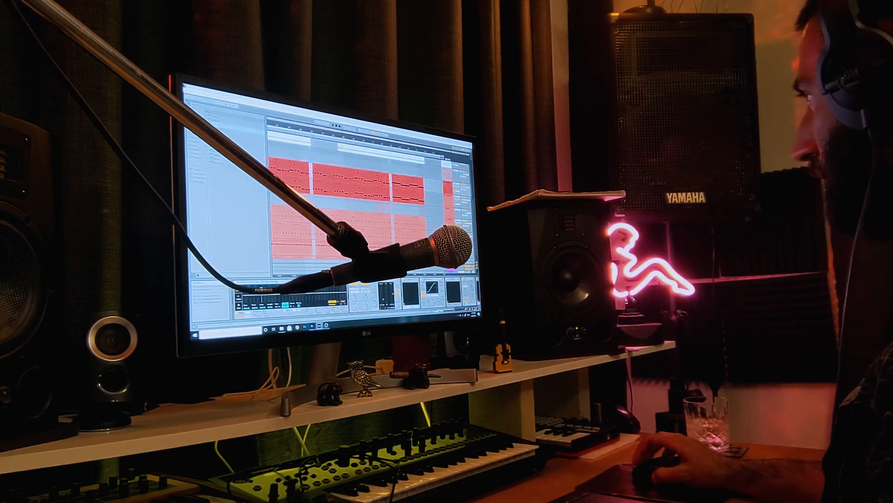
scroll(370, 200, "down", 2)
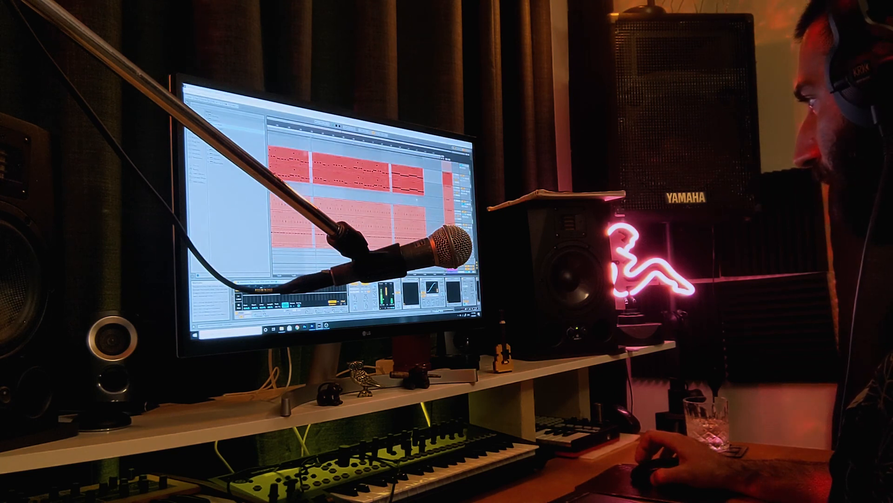